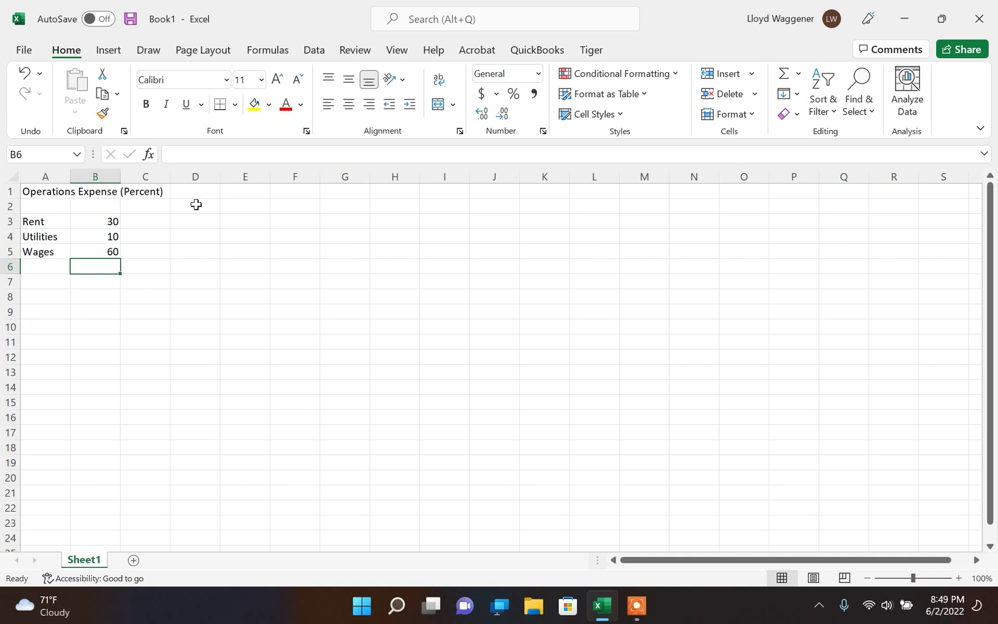
Select the Rent, Utilities and Wages data in A3:B5 and show the Insert options.
left_click(56, 219)
left_click_drag(57, 220, 107, 251)
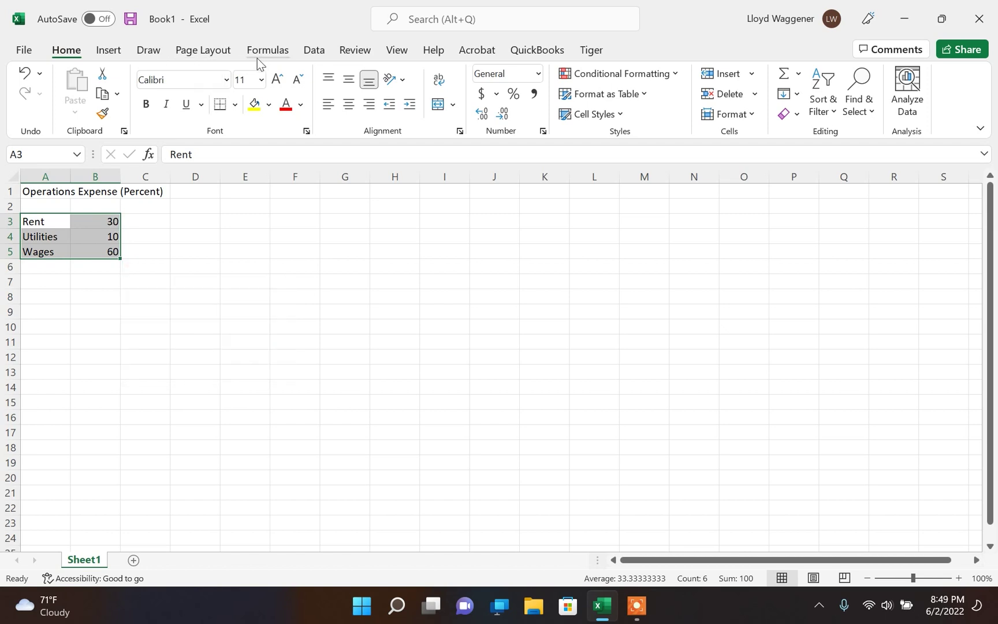
left_click(122, 49)
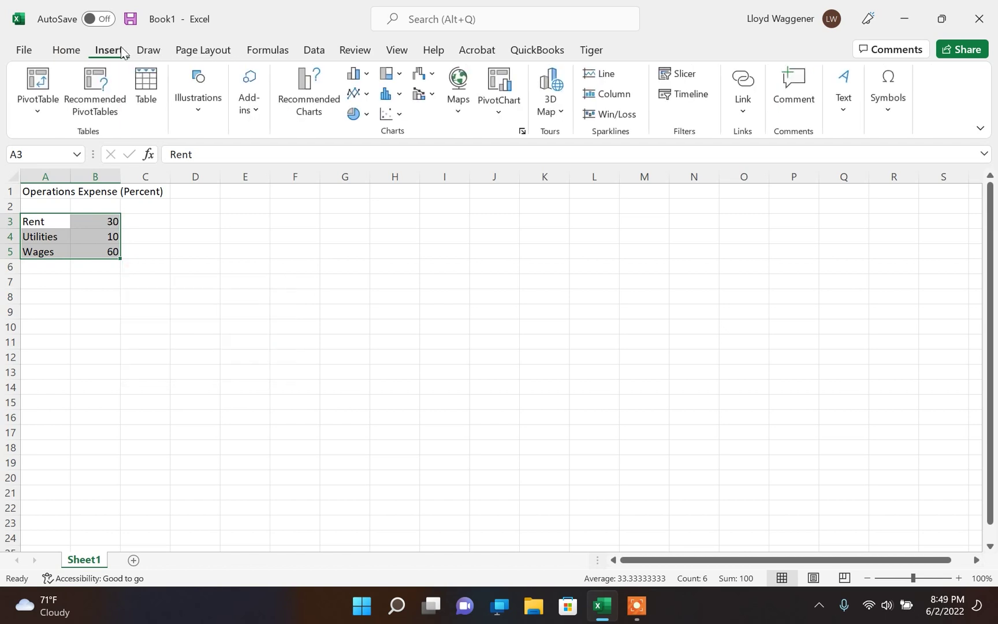
Insert a 2-D pie chart from the selected expense percentages.
left_click(359, 118)
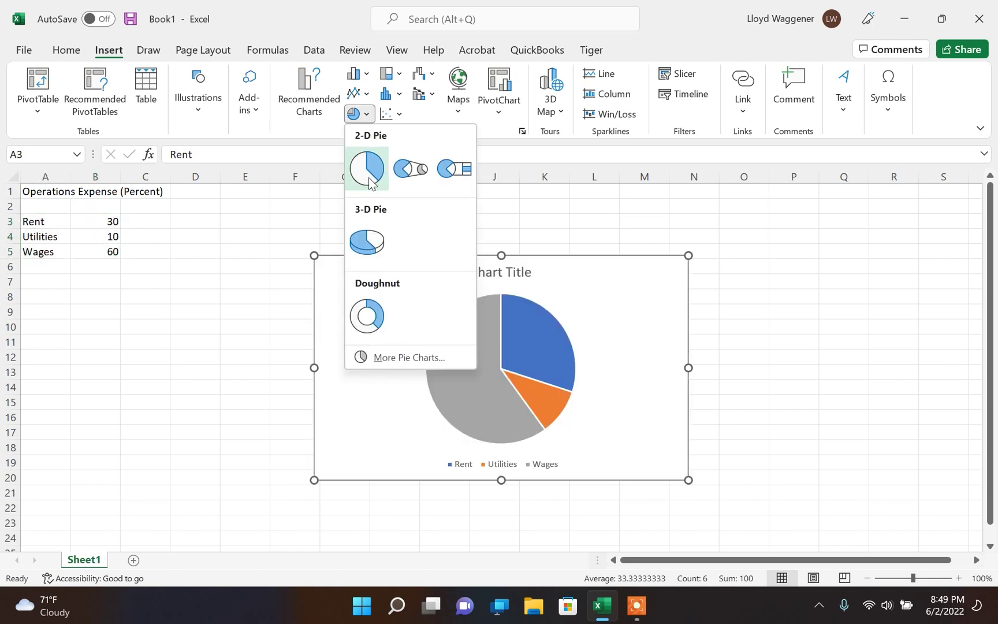
left_click(368, 173)
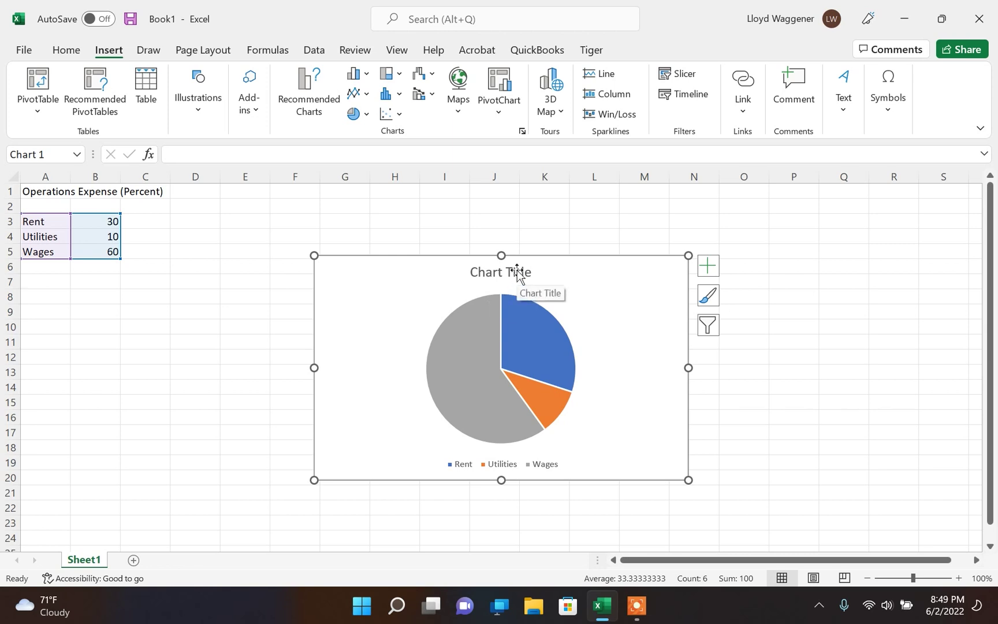
Paste the A1 heading 'Operations Expense (Percent)' as the chart title and nudge the chart left.
left_click(63, 192)
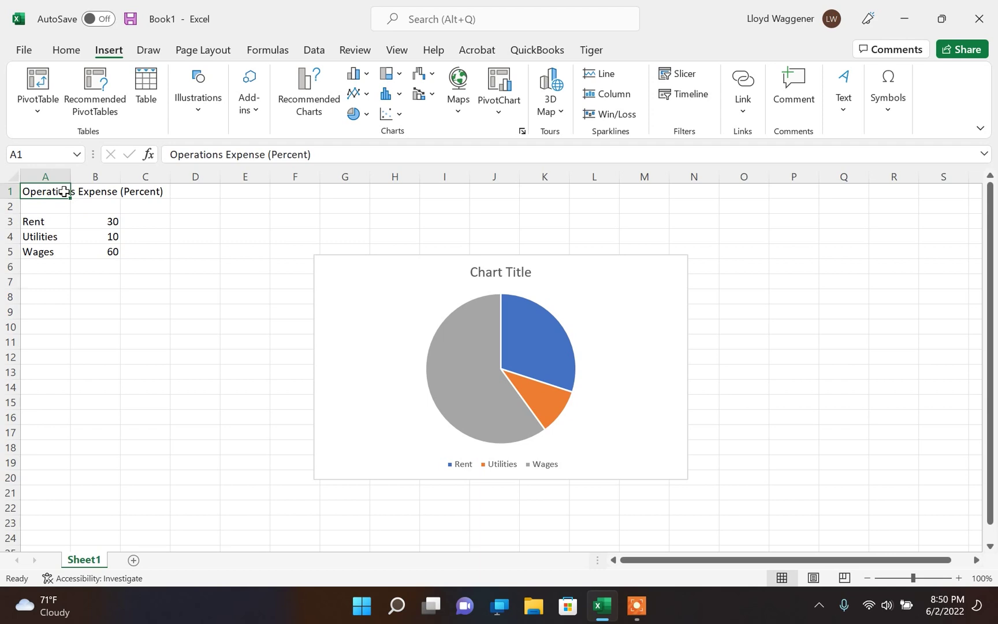
key("ctrl+c")
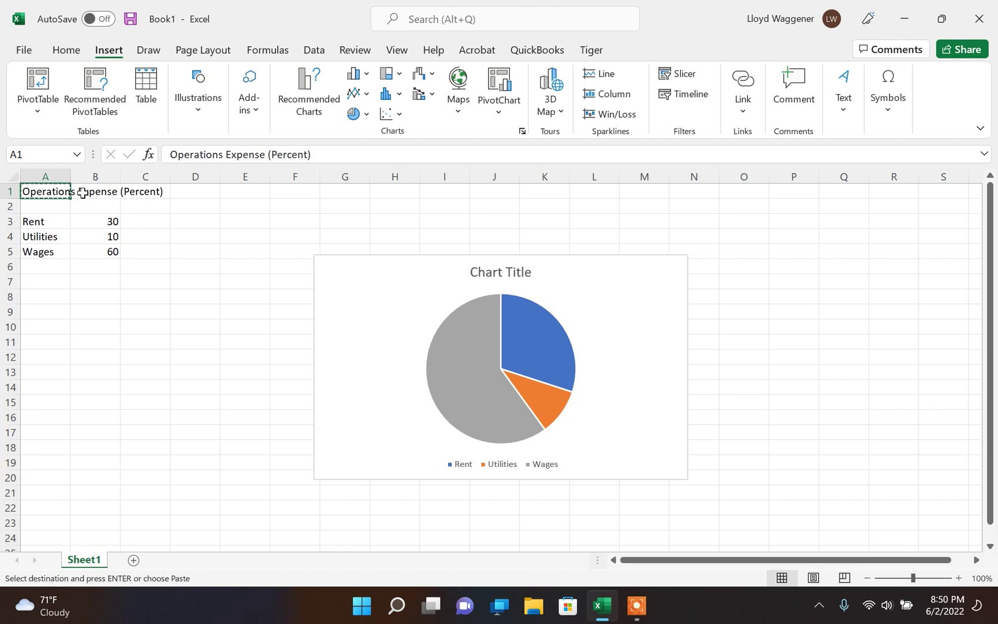
double_click(494, 270)
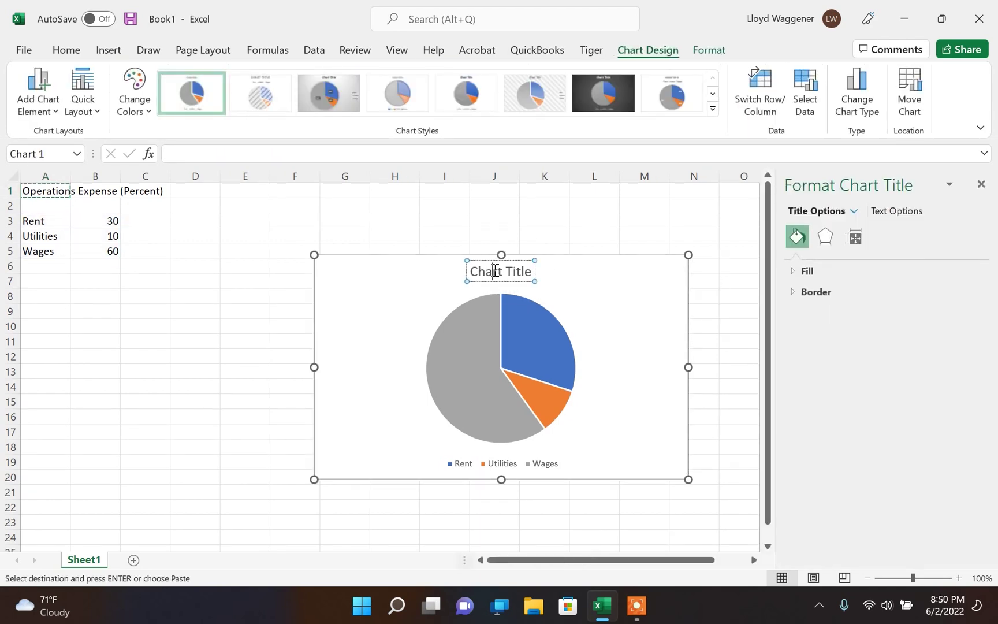
triple_click(494, 272)
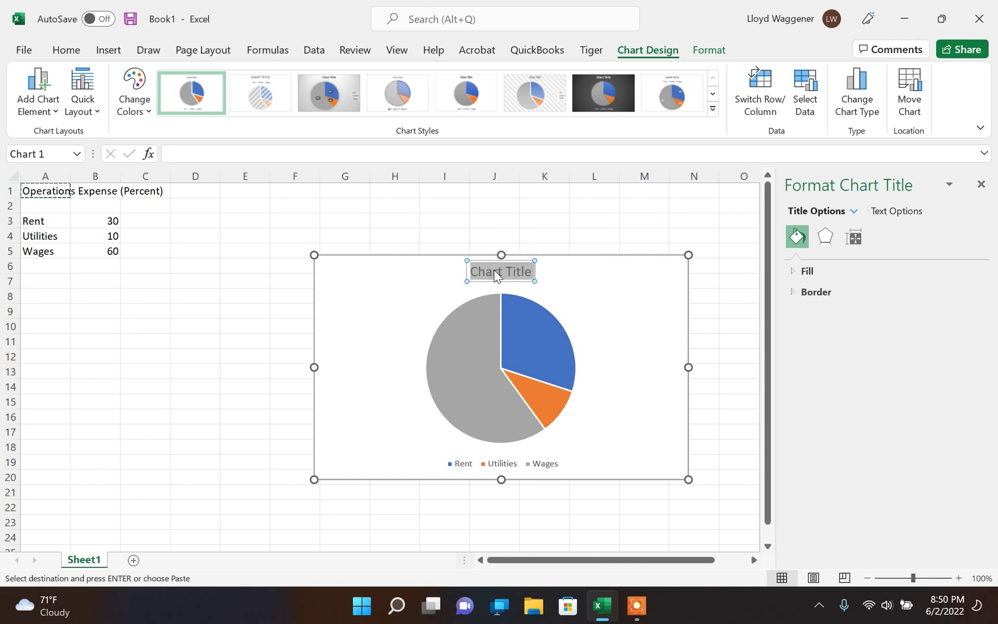
key("ctrl+v")
left_click(397, 306)
left_click_drag(398, 306, 337, 317)
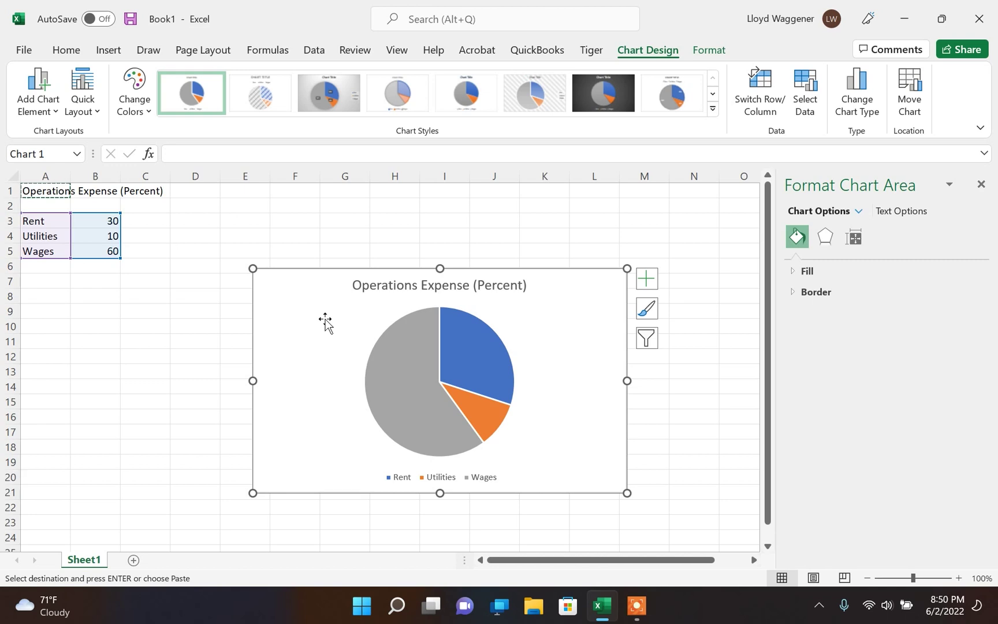
Move the pie chart onto a new chart sheet named Chart1.
right_click(325, 322)
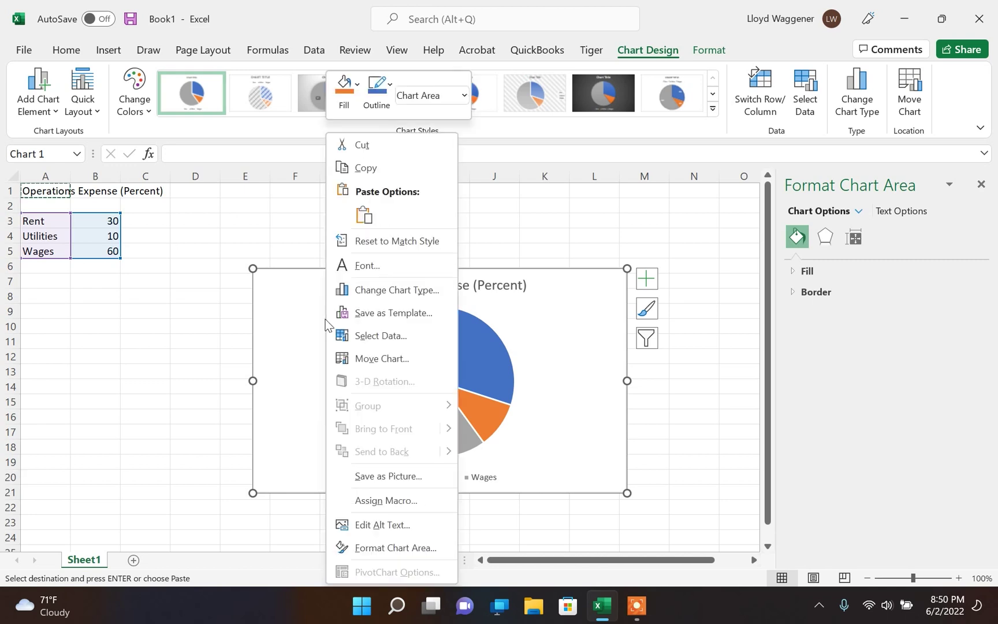
left_click(365, 358)
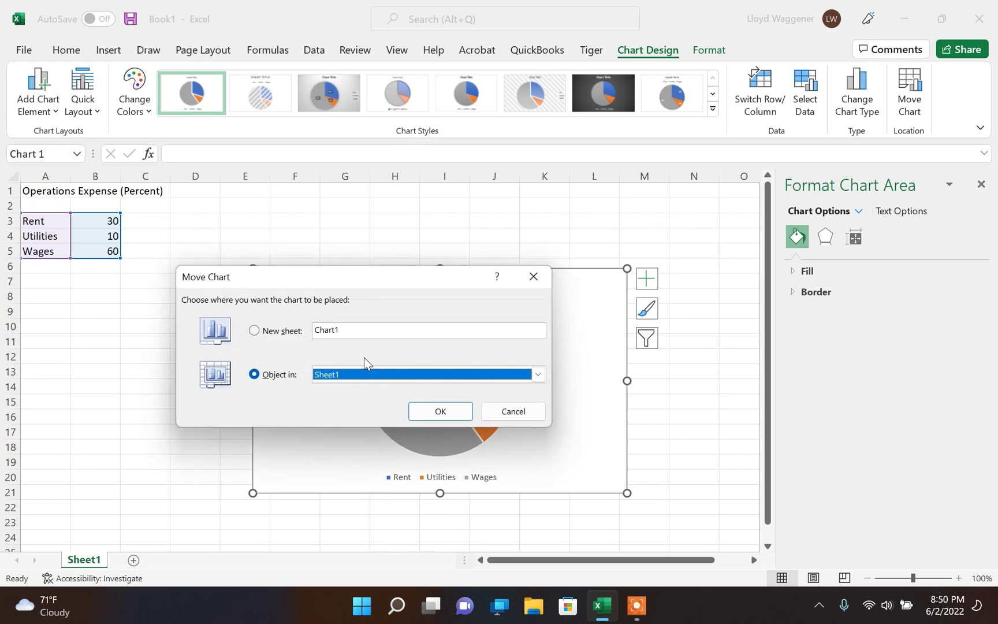
left_click(261, 330)
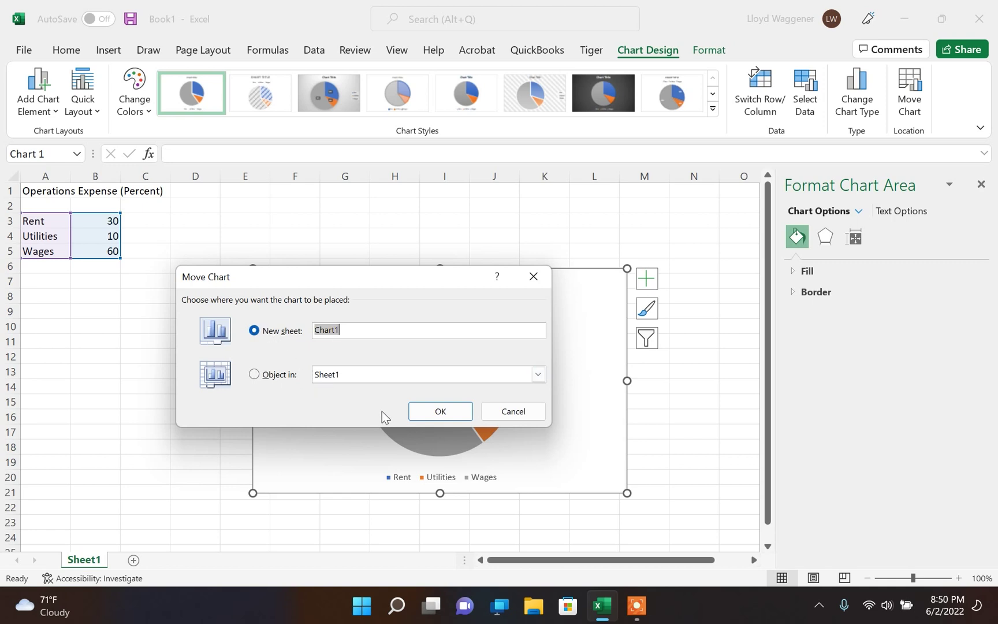
left_click(443, 413)
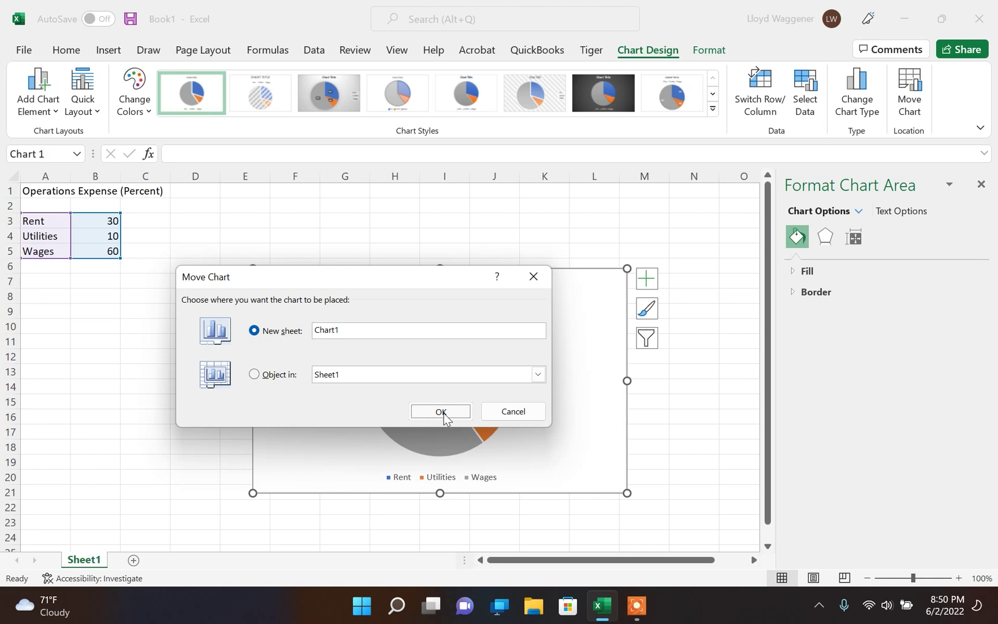
left_click(443, 413)
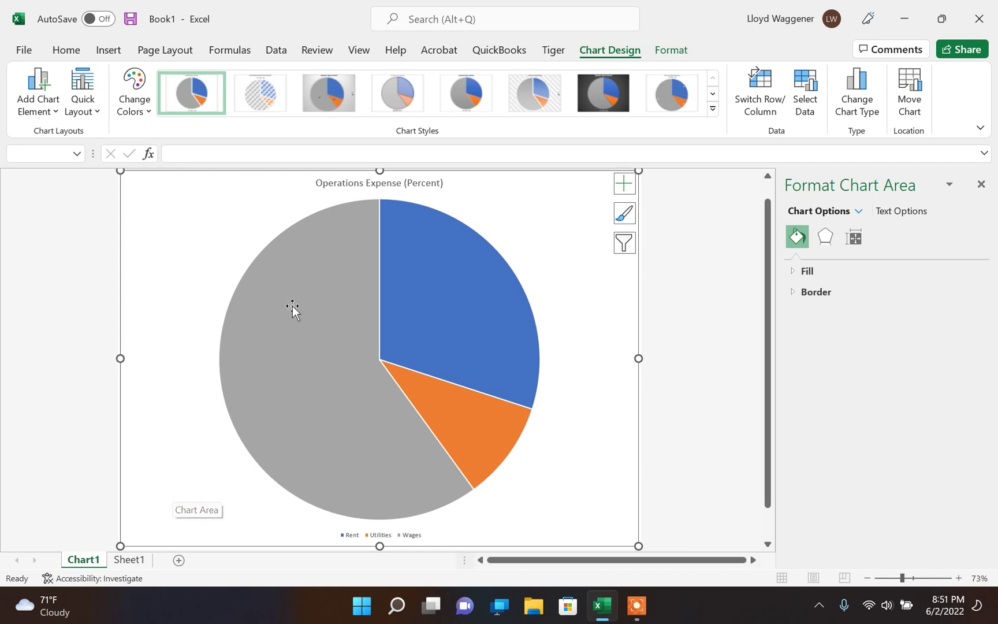
left_click(549, 50)
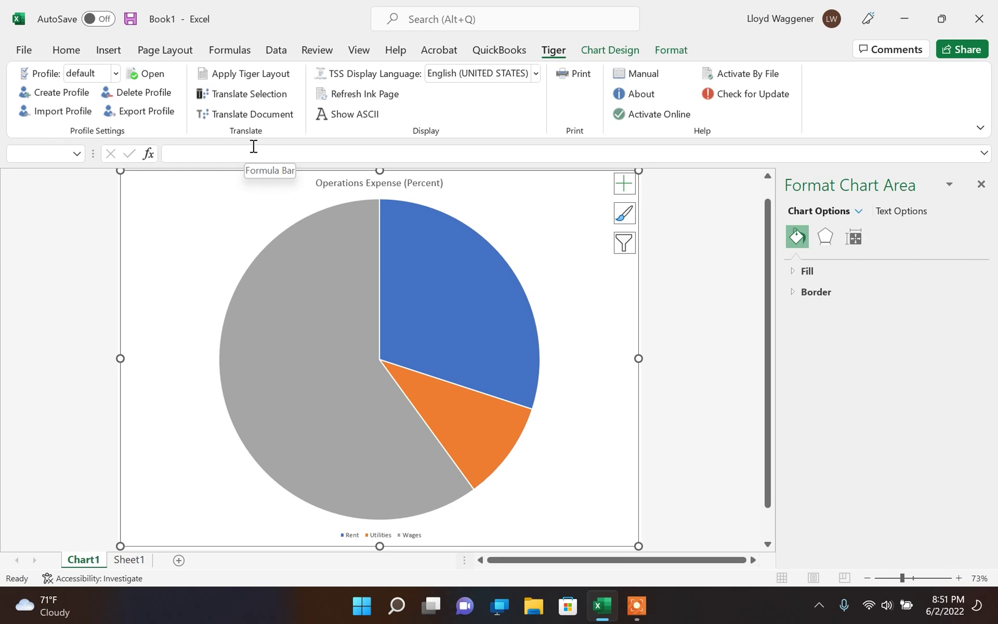
Open the Profile Settings for the default Tiger braille profile.
left_click(152, 77)
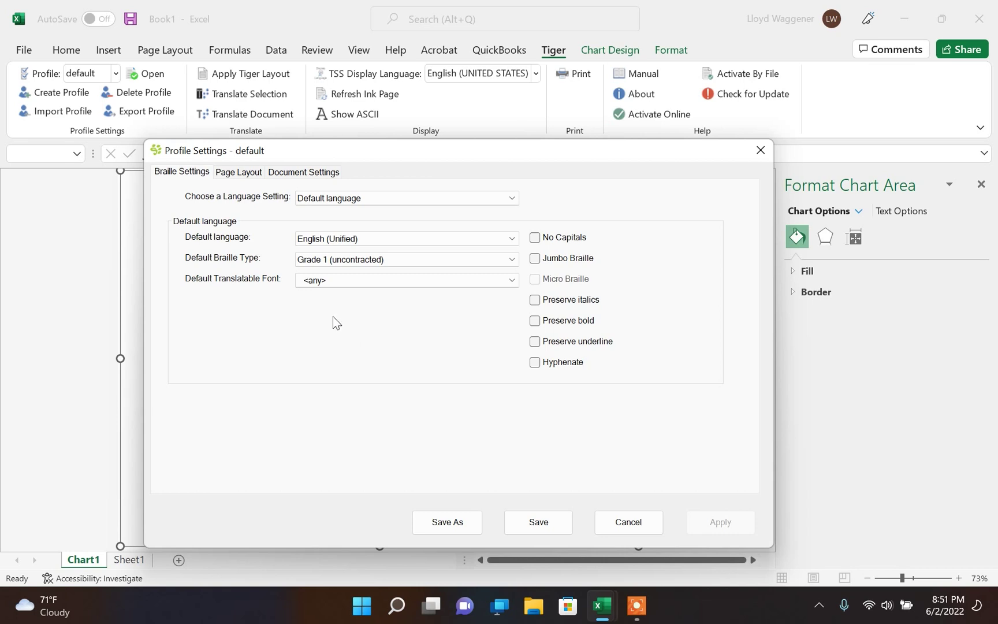
Review the profile's Page Layout and Document Settings, then return to Braille Settings.
left_click(245, 173)
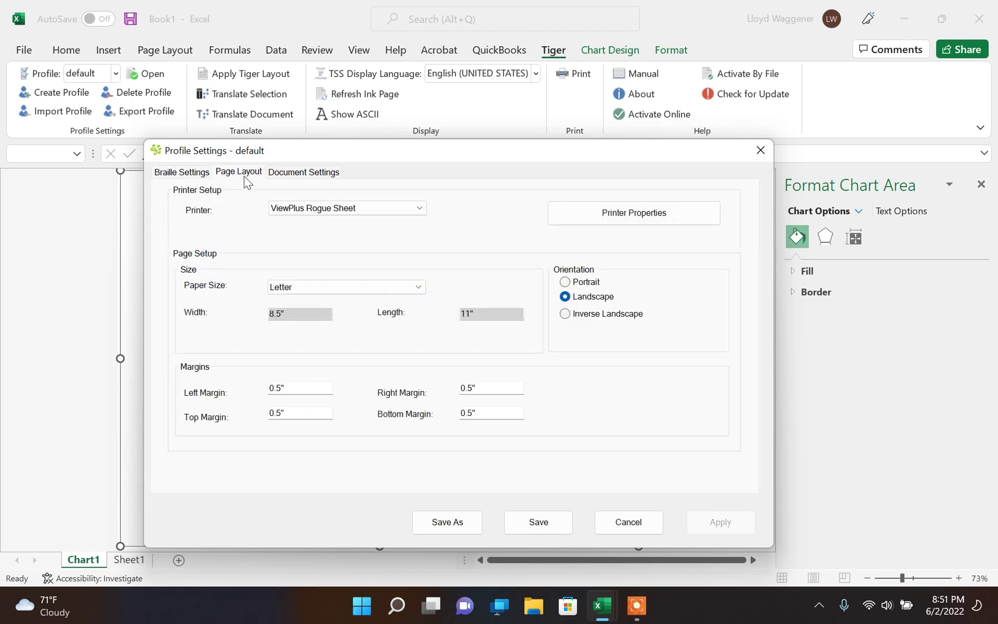
left_click(297, 173)
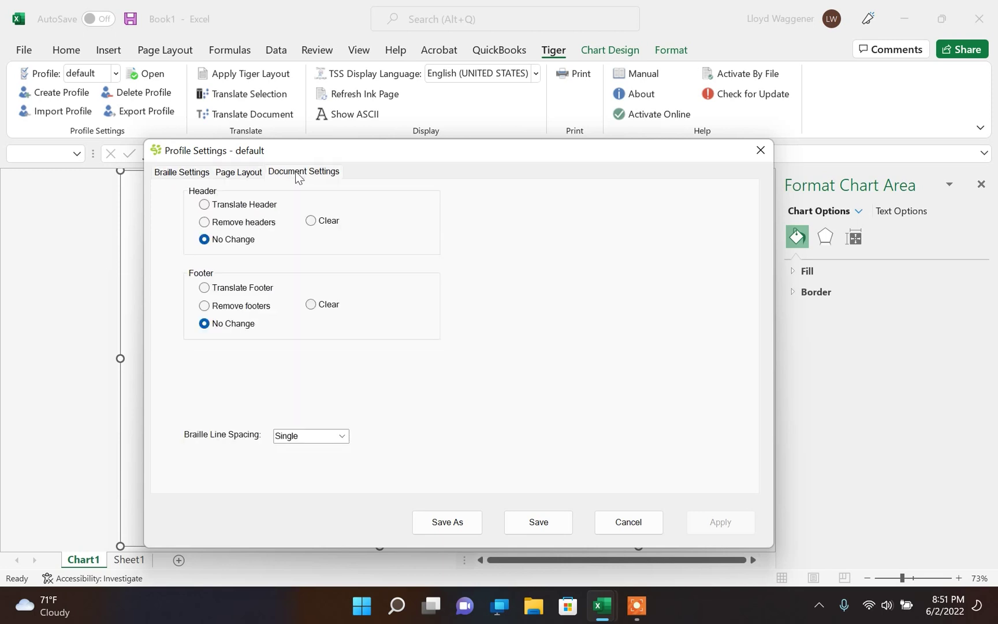
left_click(179, 173)
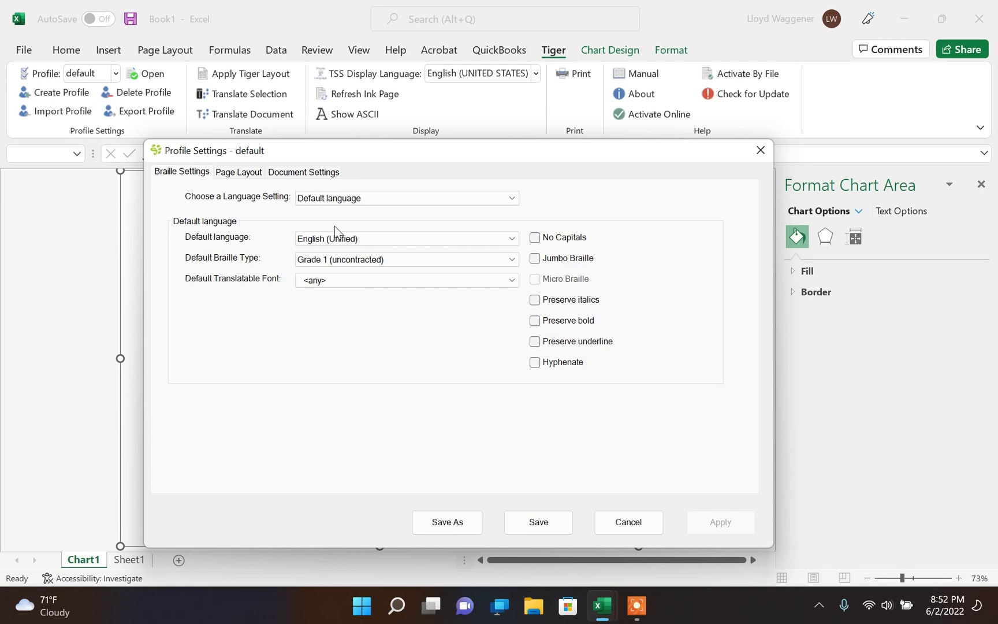
Set the default braille language to English (America) and save the profile.
left_click(512, 238)
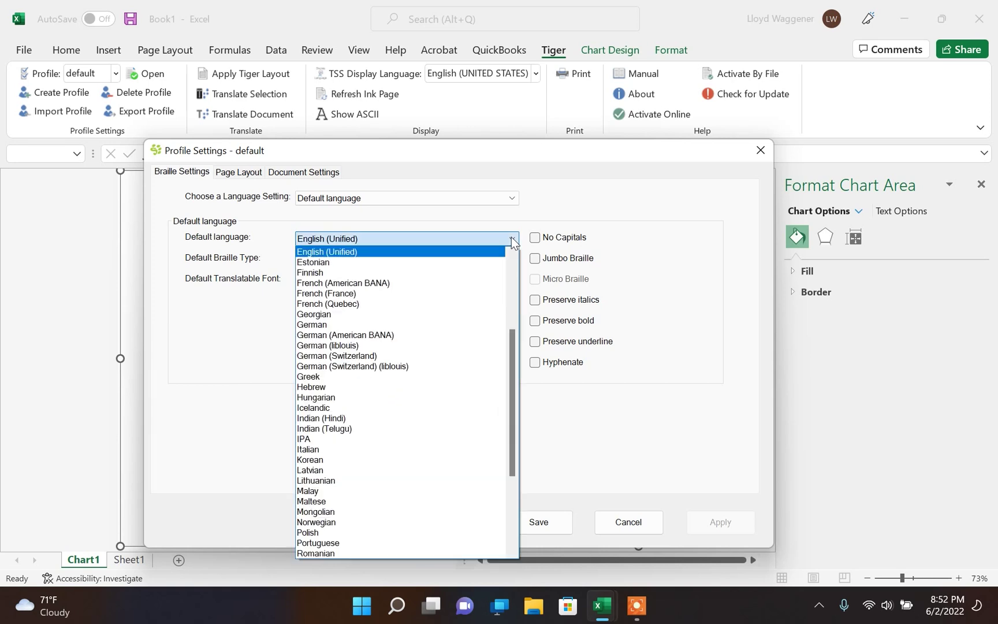
left_click(512, 253)
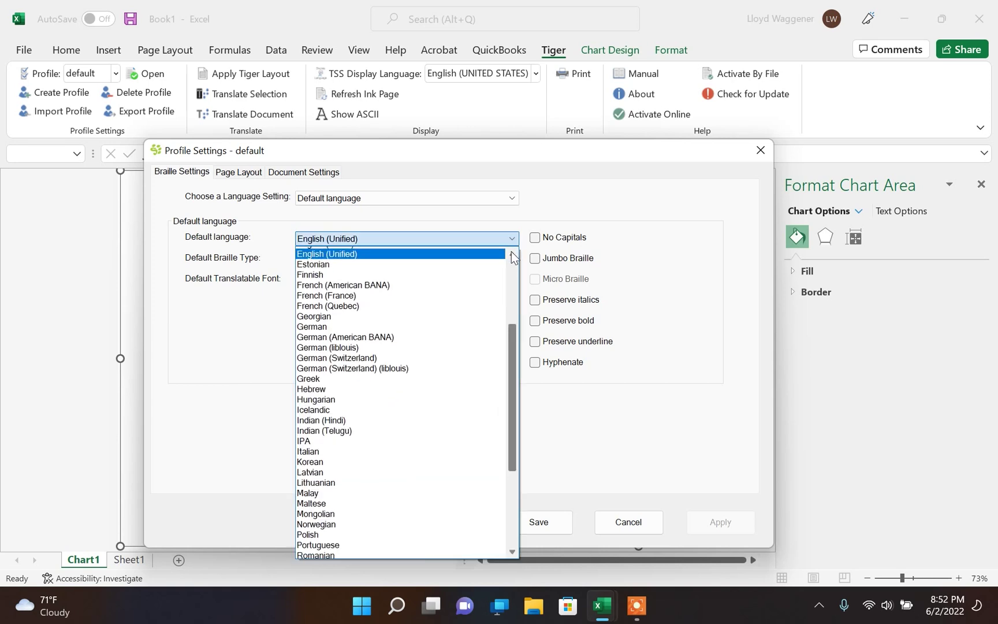
left_click(511, 253)
left_click(511, 253)
left_click(511, 253)
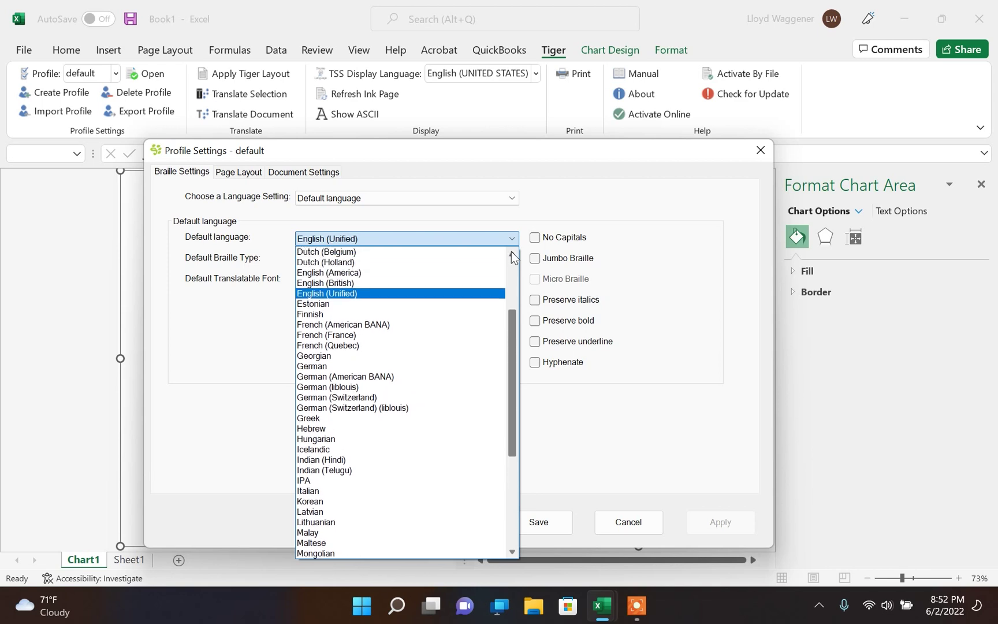
left_click(429, 272)
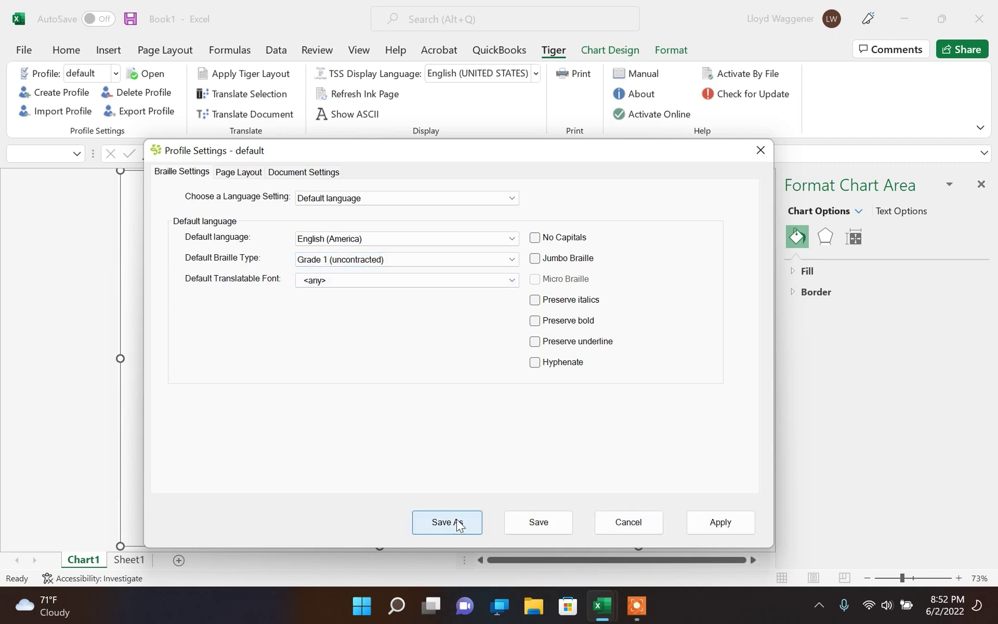
left_click(528, 526)
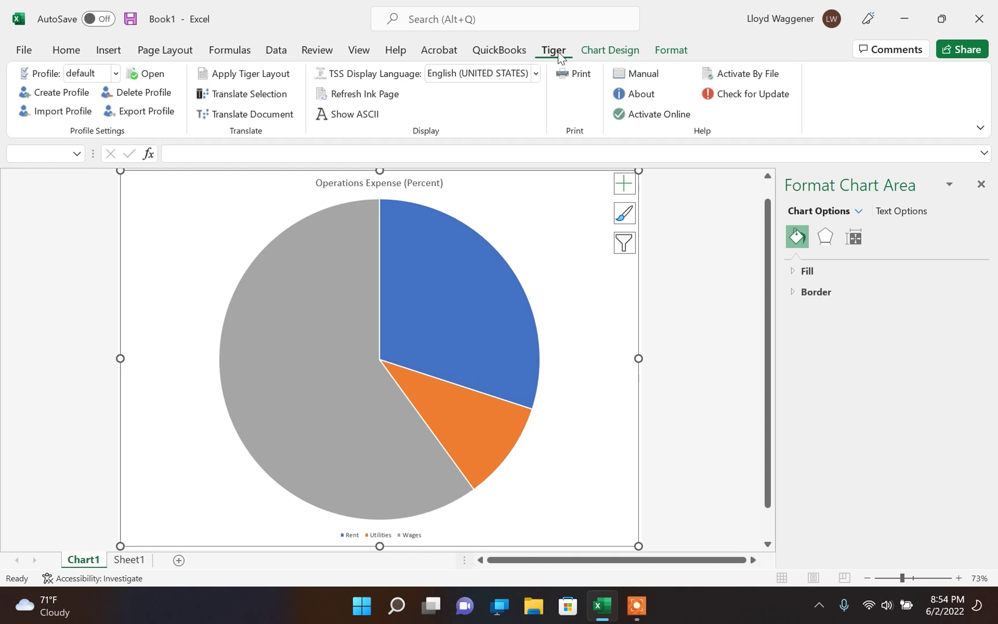
Run Translate Document and translate all sheets of the workbook into braille.
left_click(205, 120)
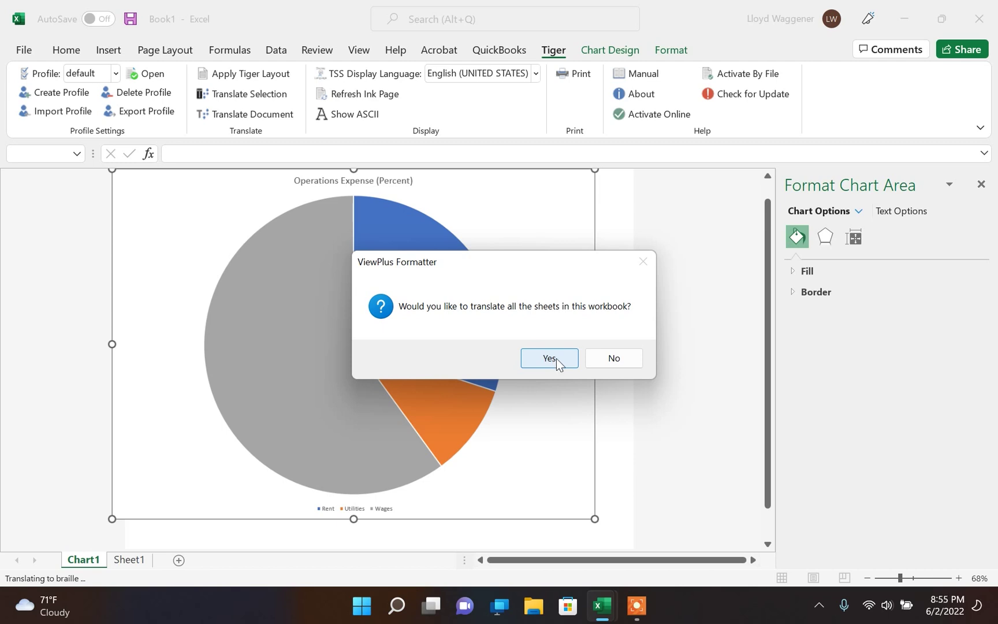
left_click(548, 358)
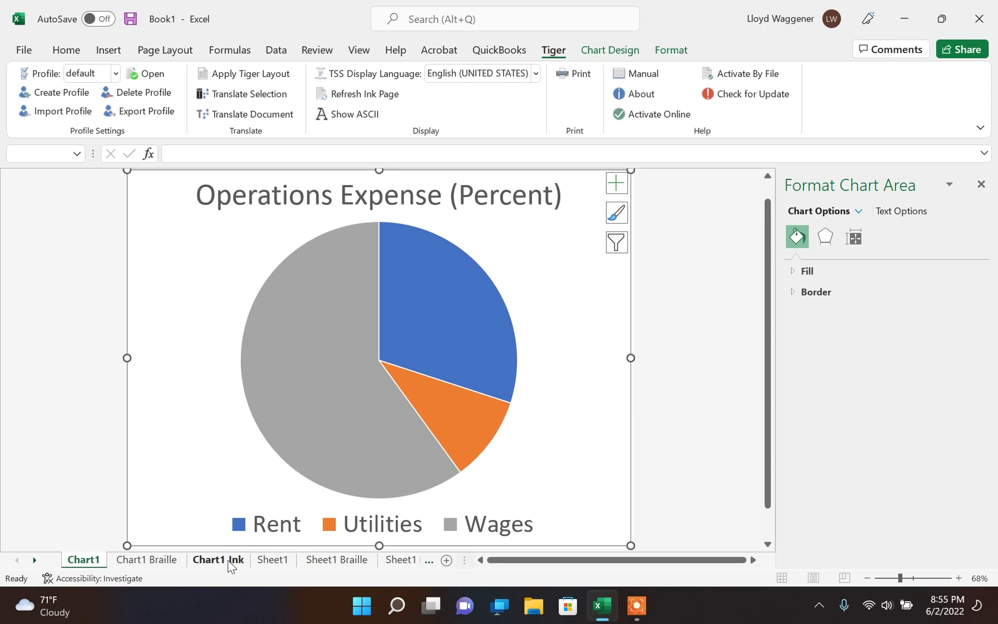
Group the Chart1 Braille and Chart1 Ink sheets and bring up their sheet-tab menu.
left_click(137, 561)
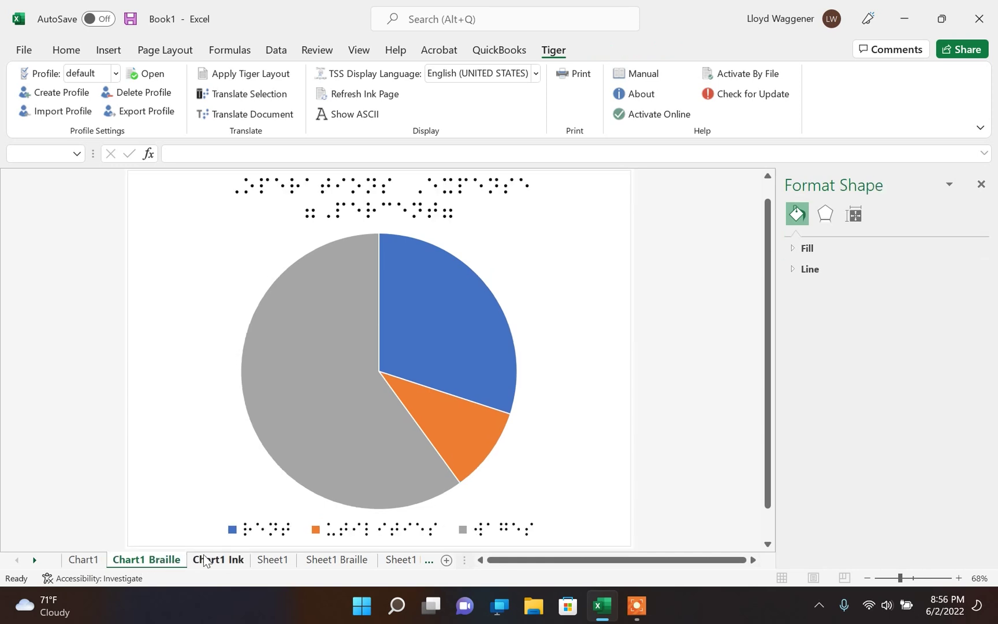
left_click(220, 560, "ctrl")
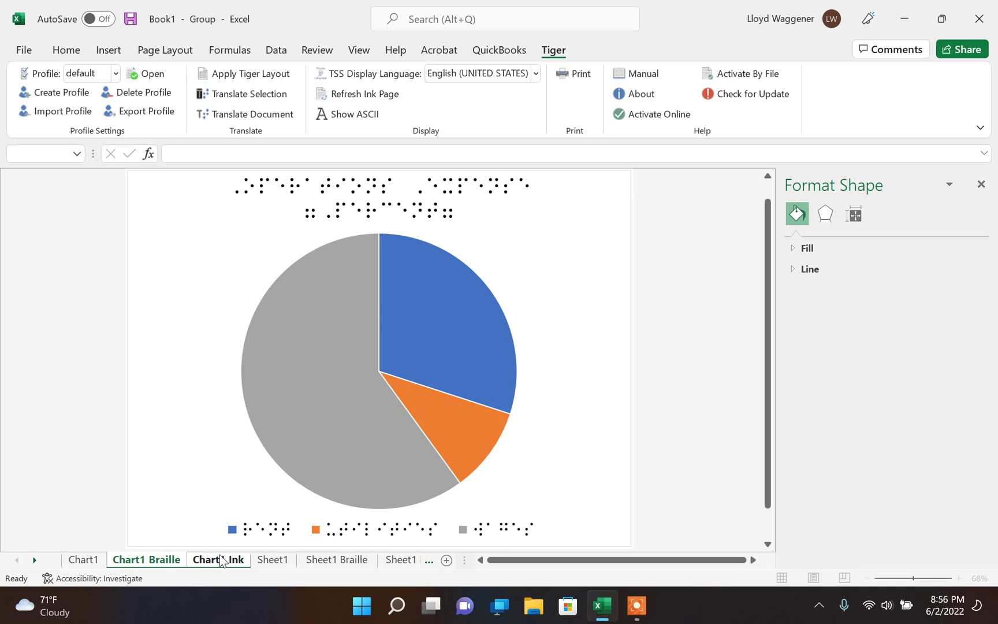
right_click(220, 559)
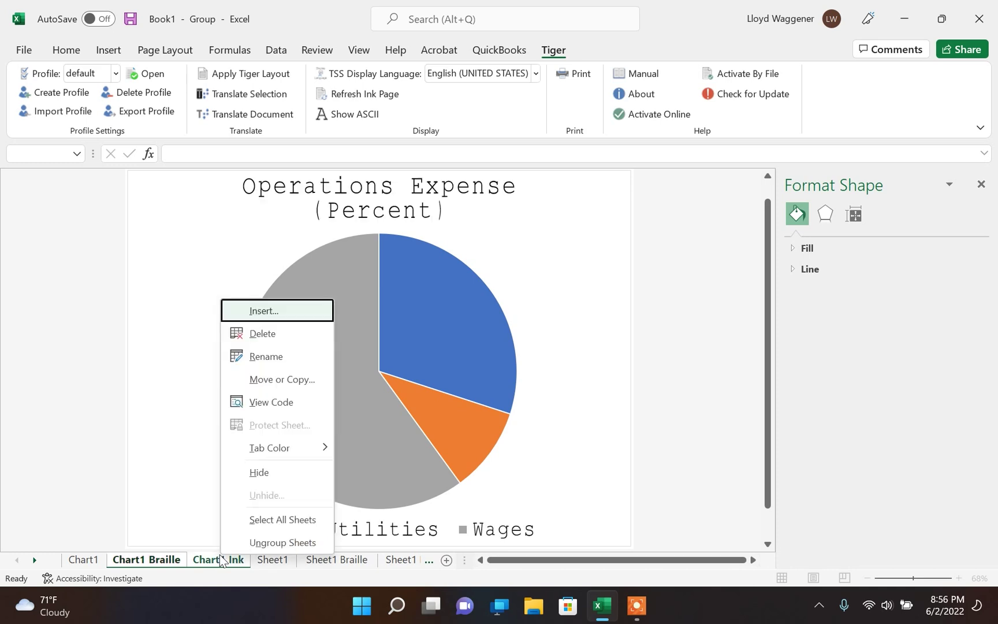
Delete the Chart1 and Sheet1 Braille and Ink sheets, then return to Chart1.
left_click(291, 334)
left_click(475, 345)
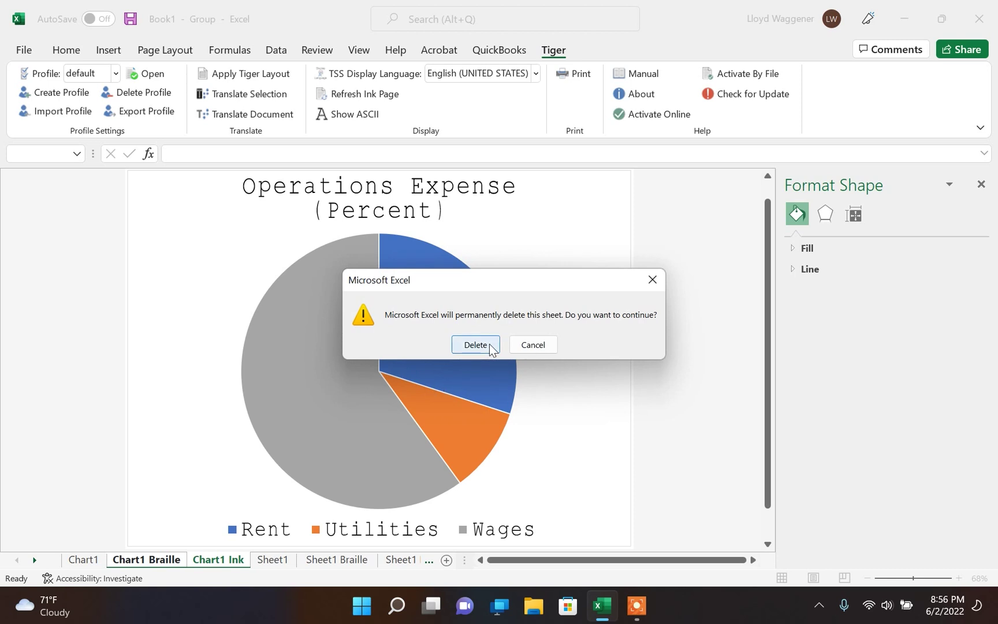
left_click(202, 561)
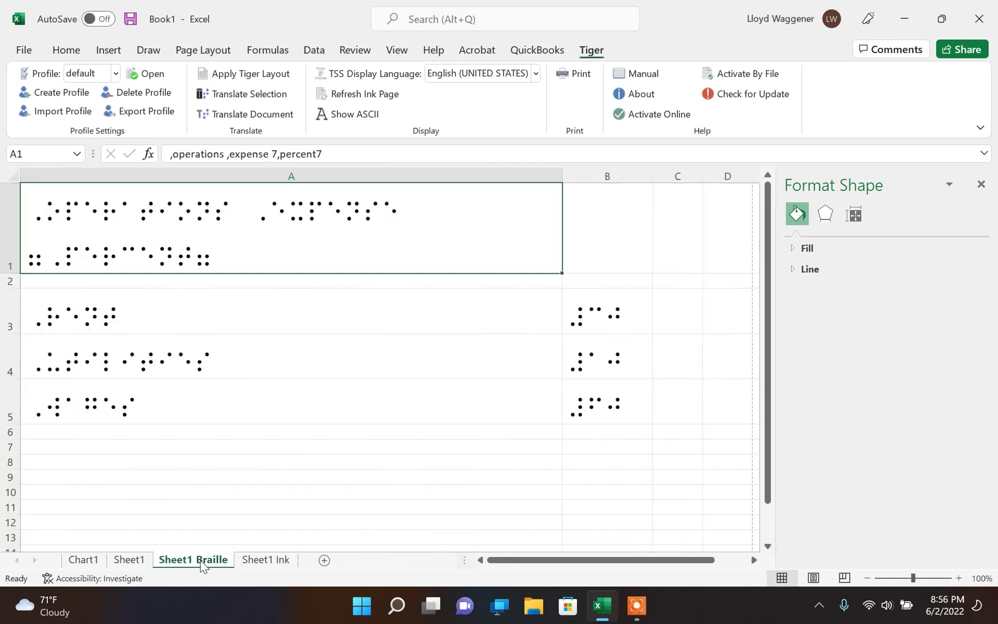
left_click(264, 563, "ctrl")
right_click(264, 563)
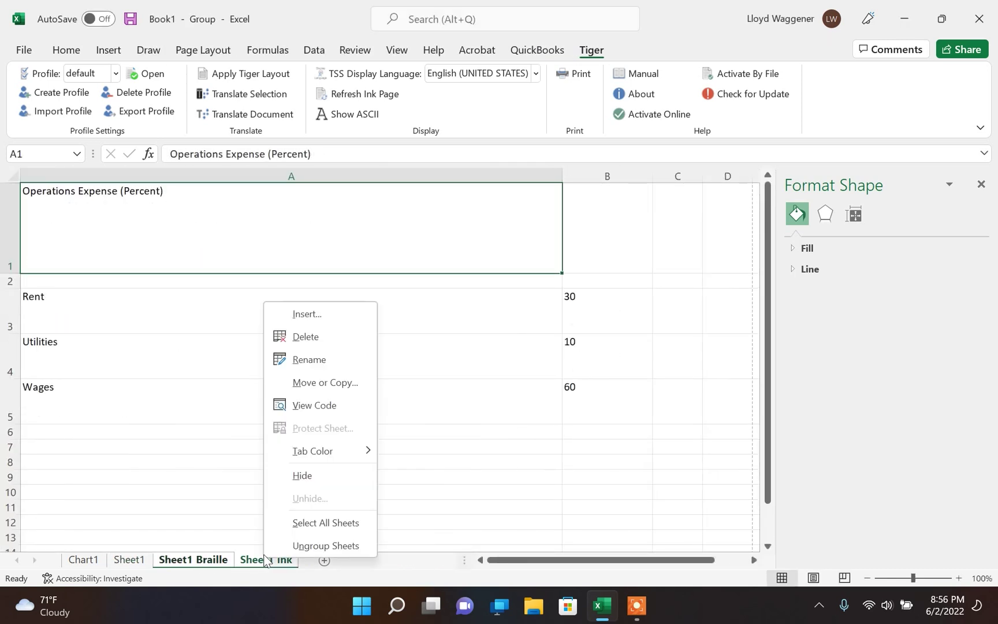
left_click(341, 345)
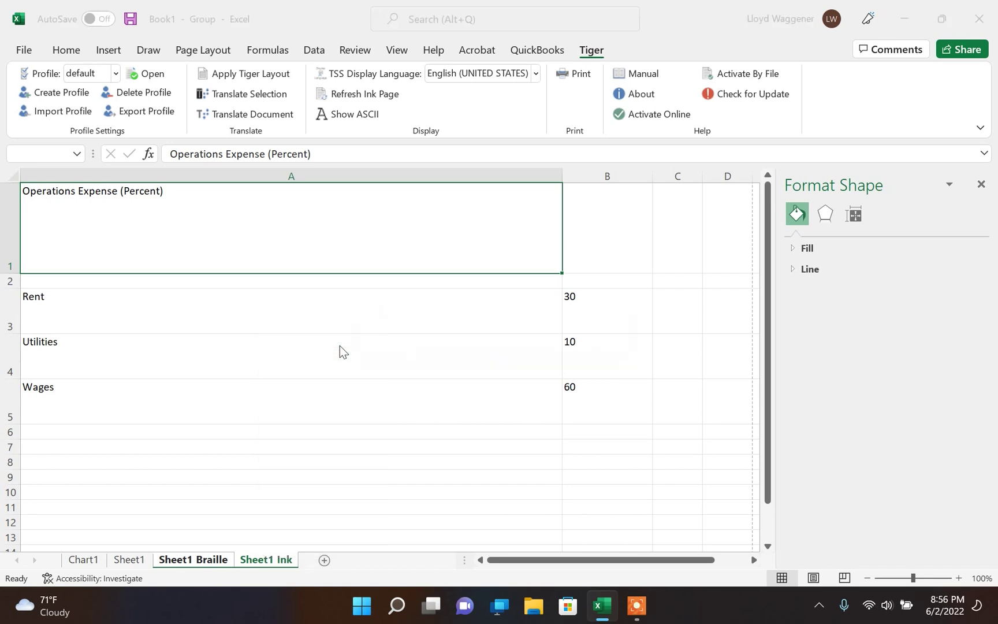
left_click(475, 344)
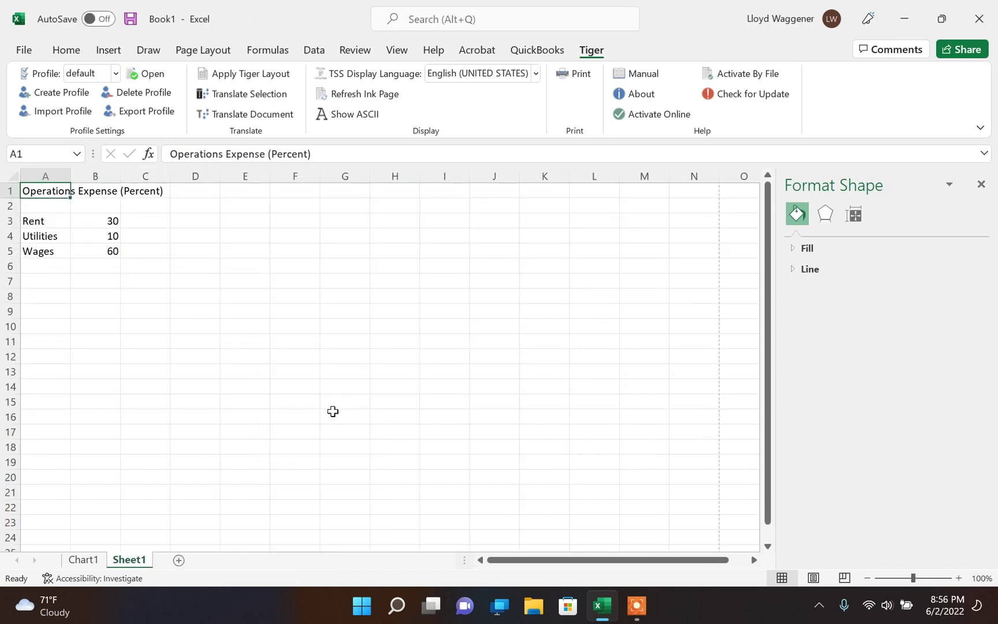
left_click(84, 559)
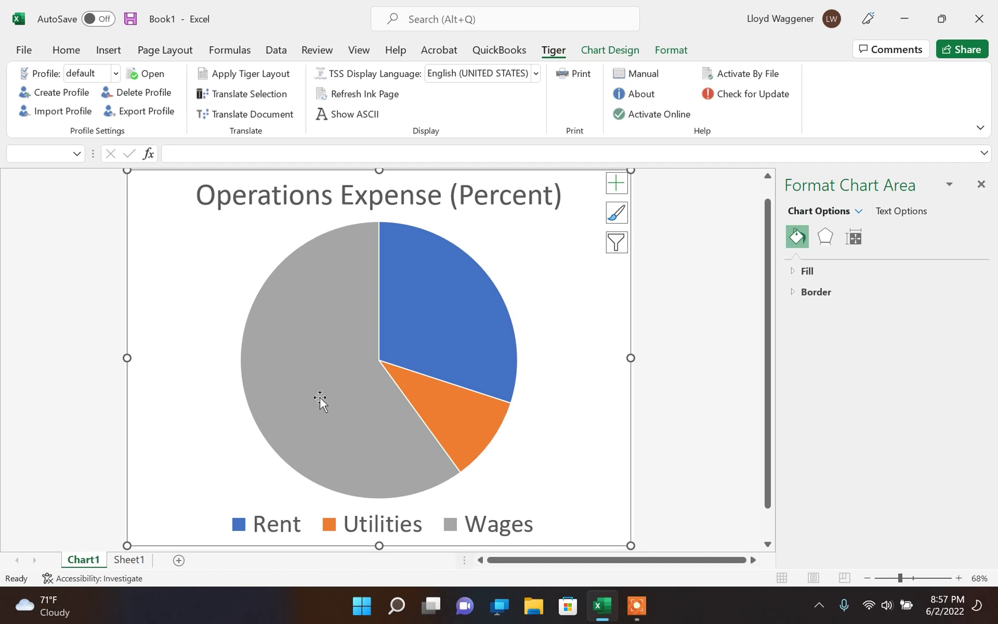
Add value data labels 30, 10 and 60 to the pie slices.
left_click(465, 431)
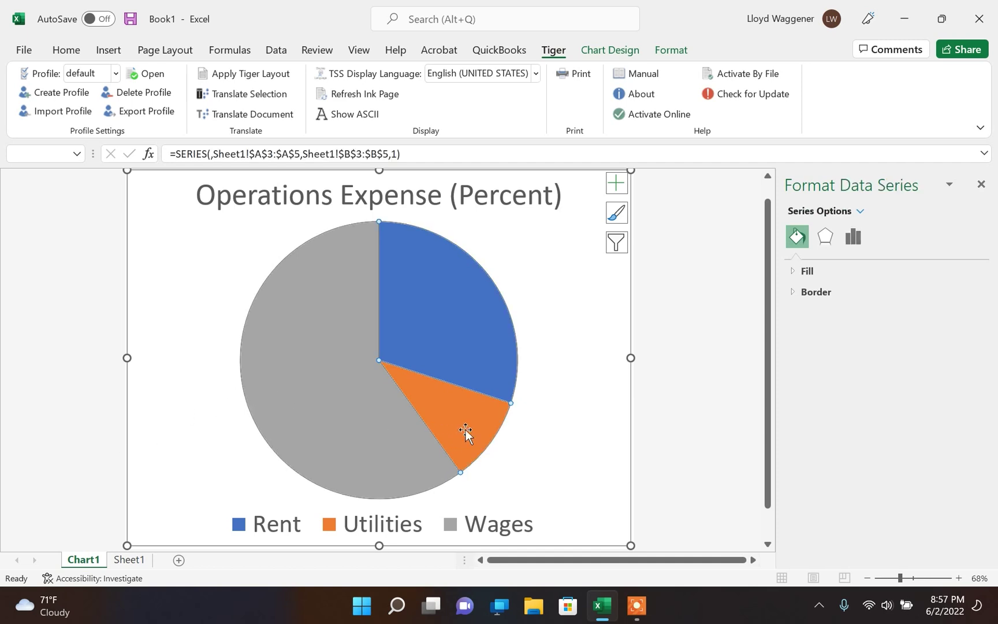
right_click(465, 430)
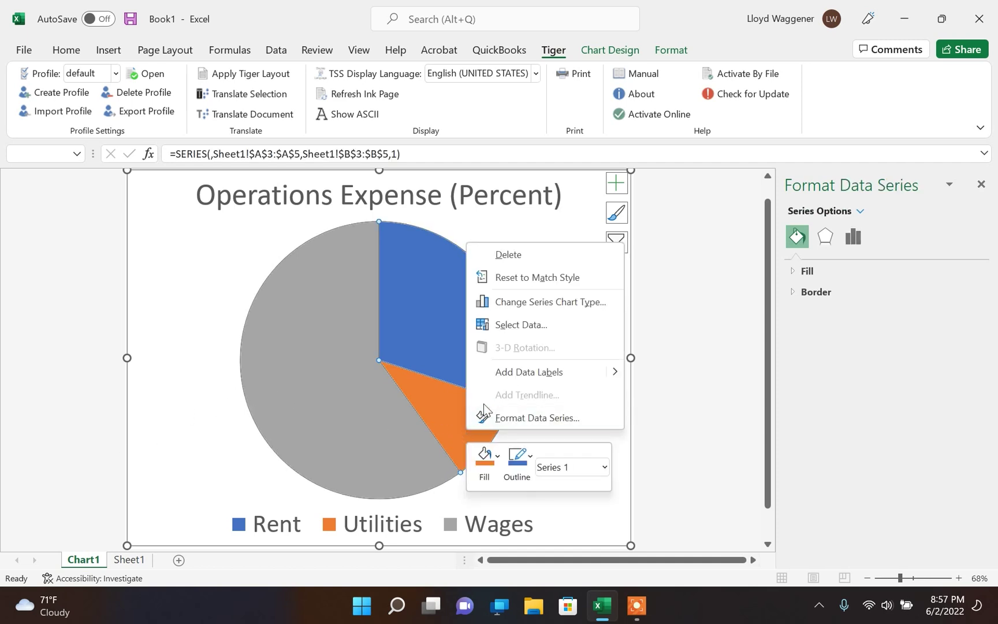
left_click(534, 373)
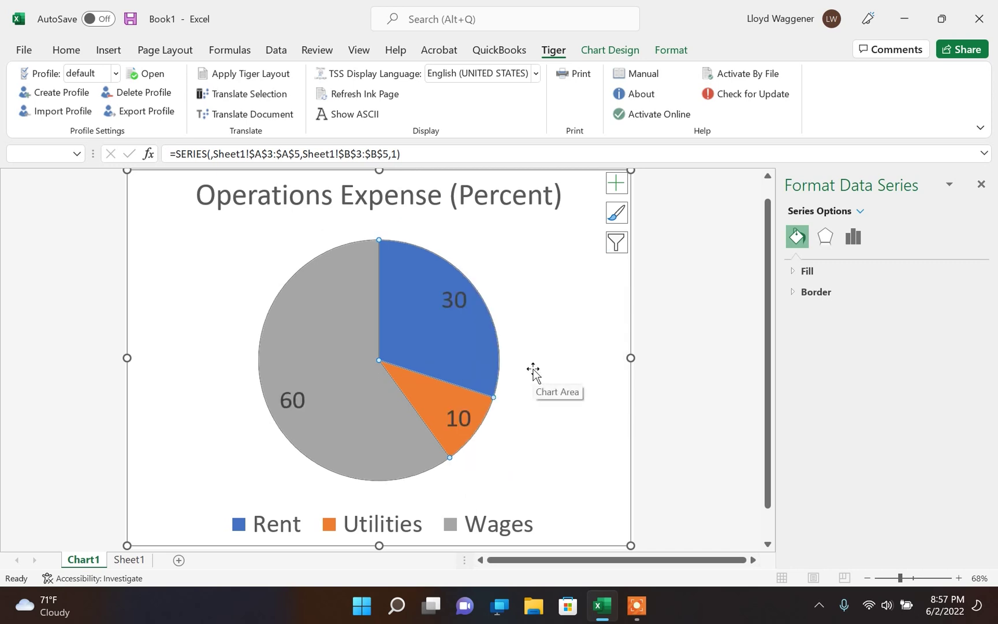
left_click(459, 418)
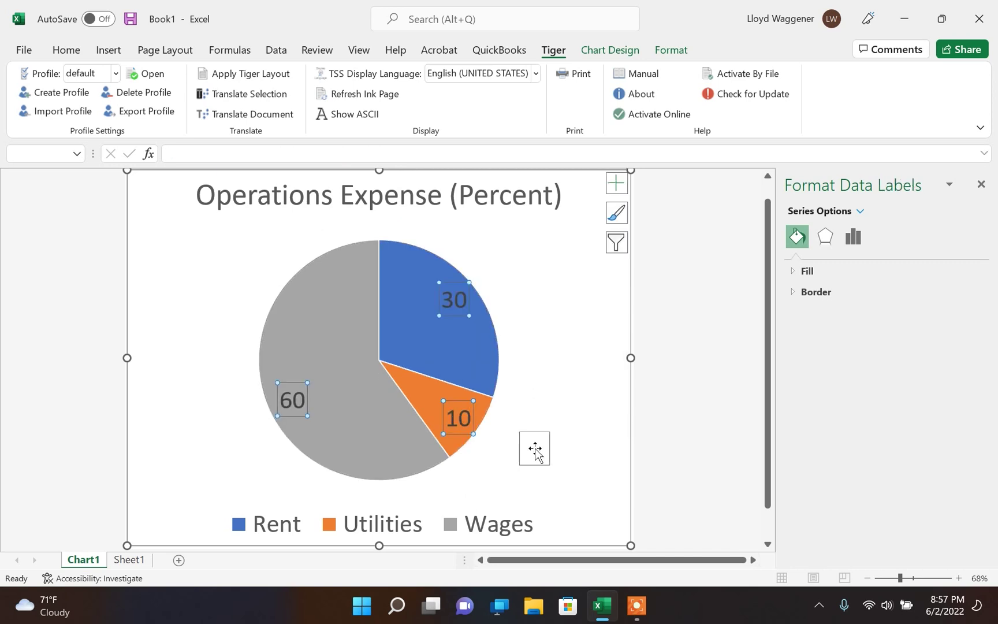
left_click(501, 455)
Drag the 10 label outside its slice, below and right of the pie.
left_click(453, 415)
left_click(452, 415)
left_click_drag(453, 414, 498, 436)
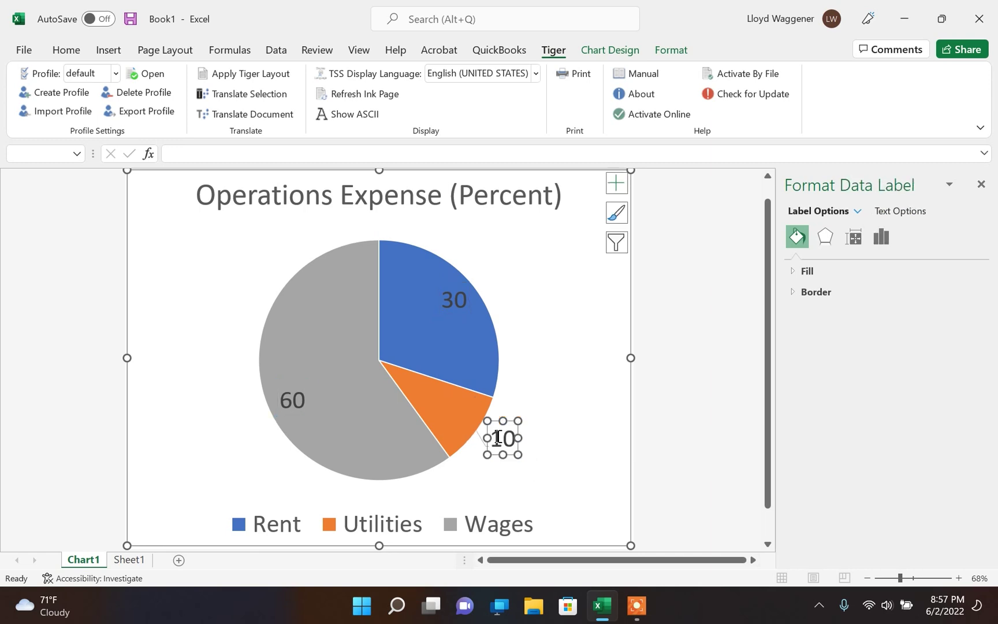
left_click(541, 451)
left_click(507, 433)
left_click(506, 437)
left_click_drag(506, 437, 543, 462)
left_click(540, 433)
Drag the 30 and 60 labels outside their slices with leader lines.
left_click(456, 305)
left_click(457, 305)
left_click_drag(457, 305, 527, 271)
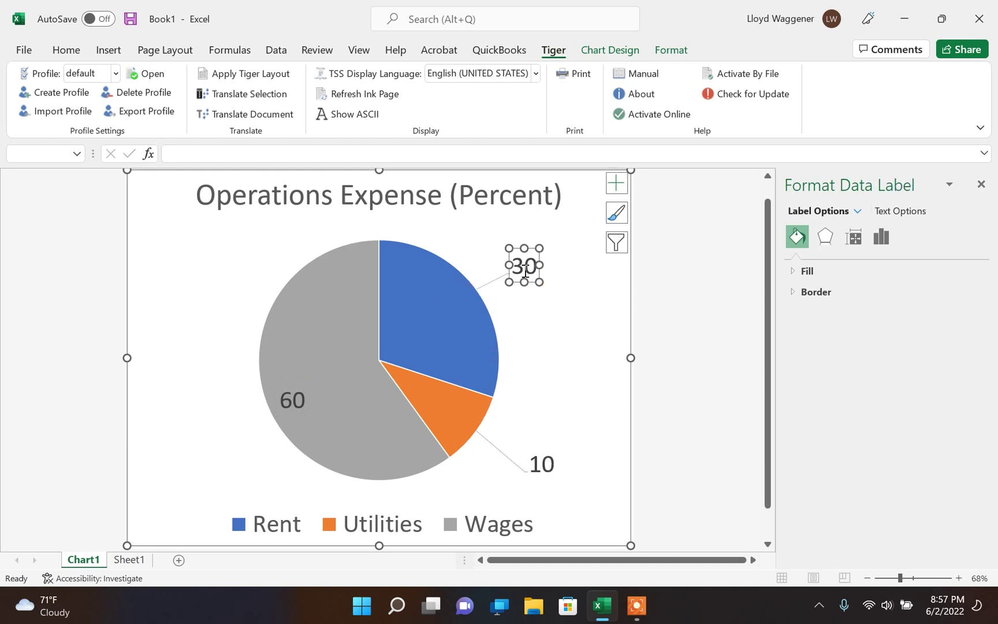
left_click(508, 282)
left_click(296, 402)
left_click_drag(296, 402, 219, 411)
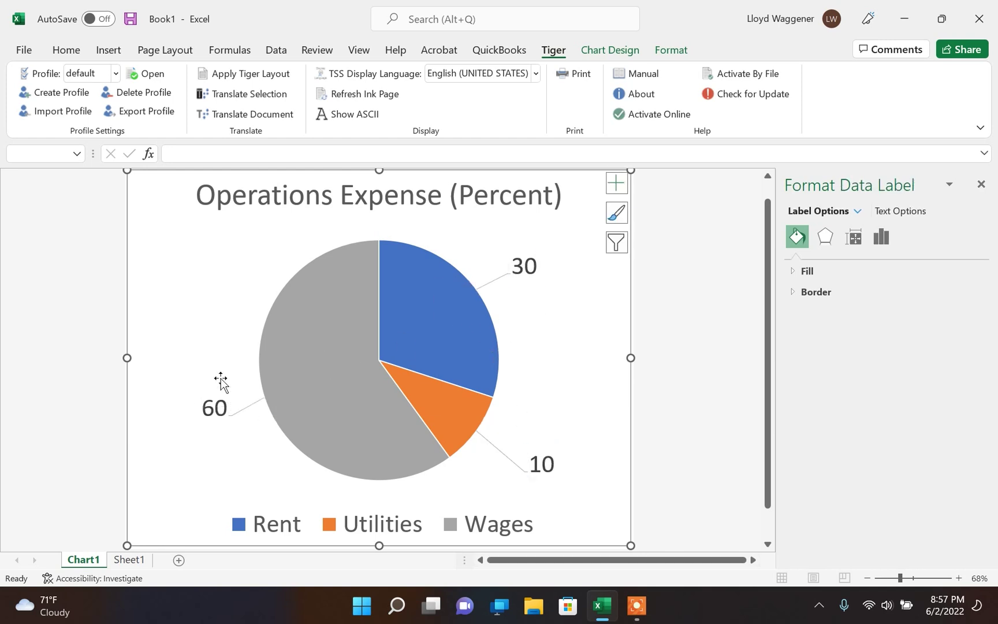
left_click(220, 381)
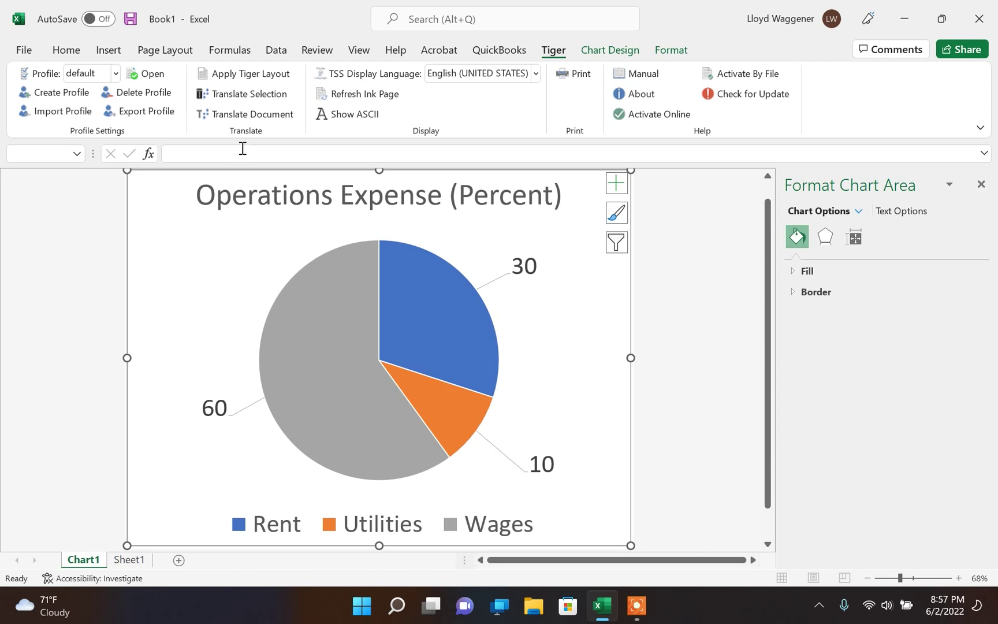
Re-translate all workbook sheets into braille and view the Chart1 Braille sheet.
left_click(250, 115)
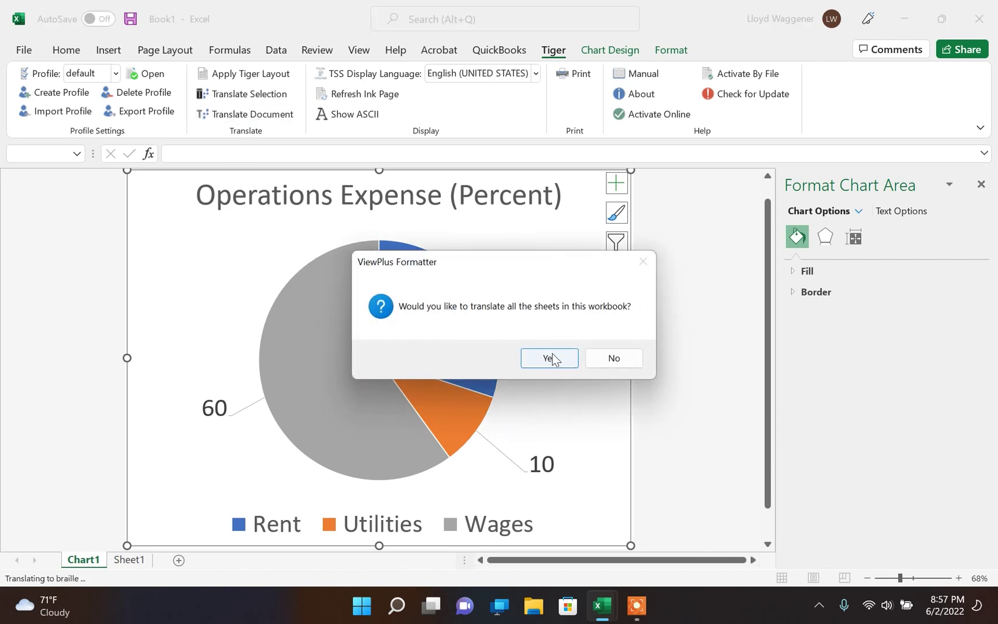
left_click(550, 359)
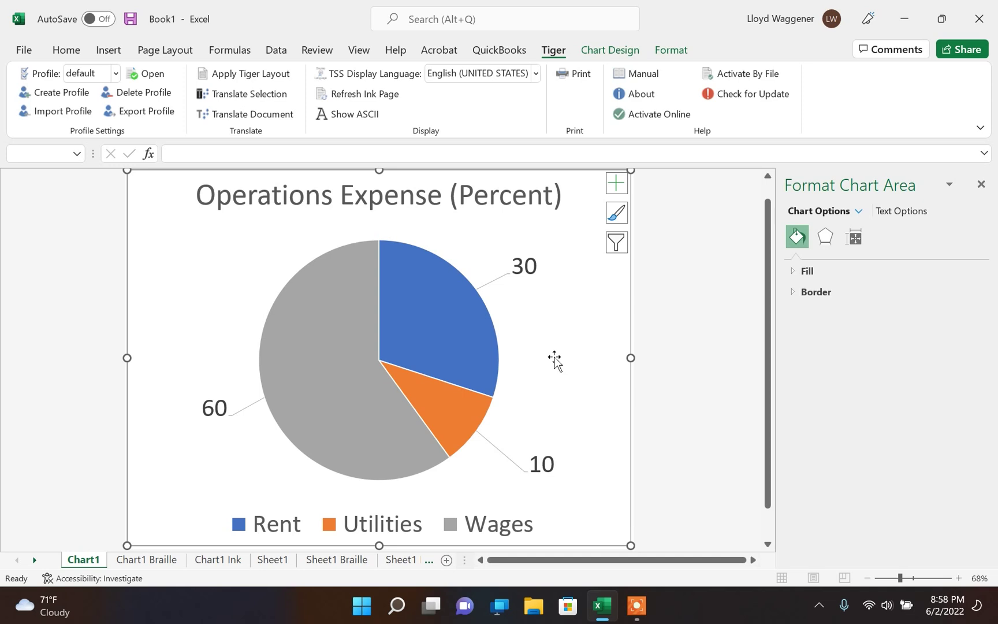
left_click(165, 560)
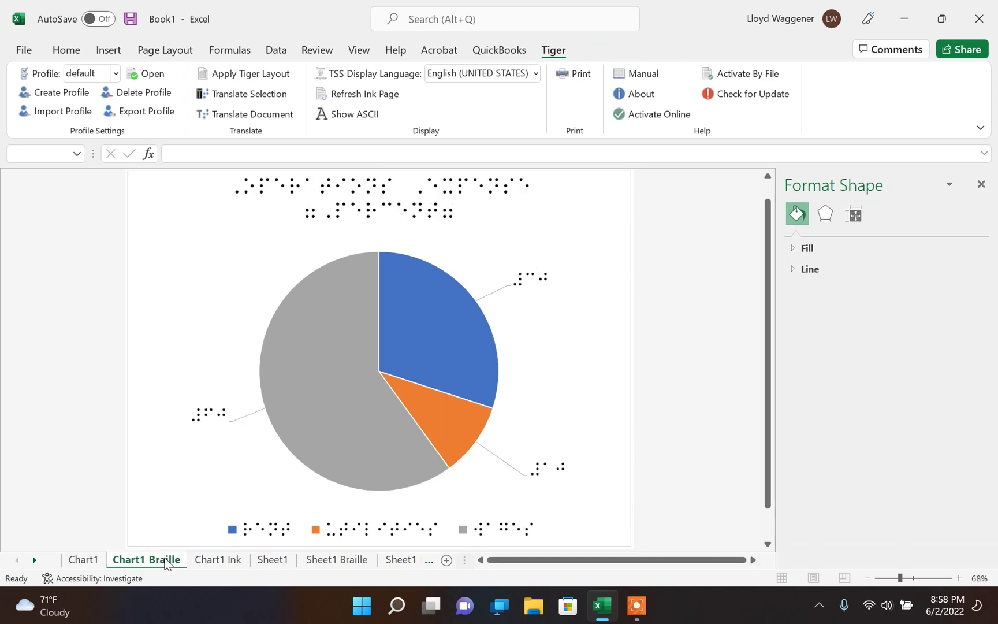
left_click(215, 564)
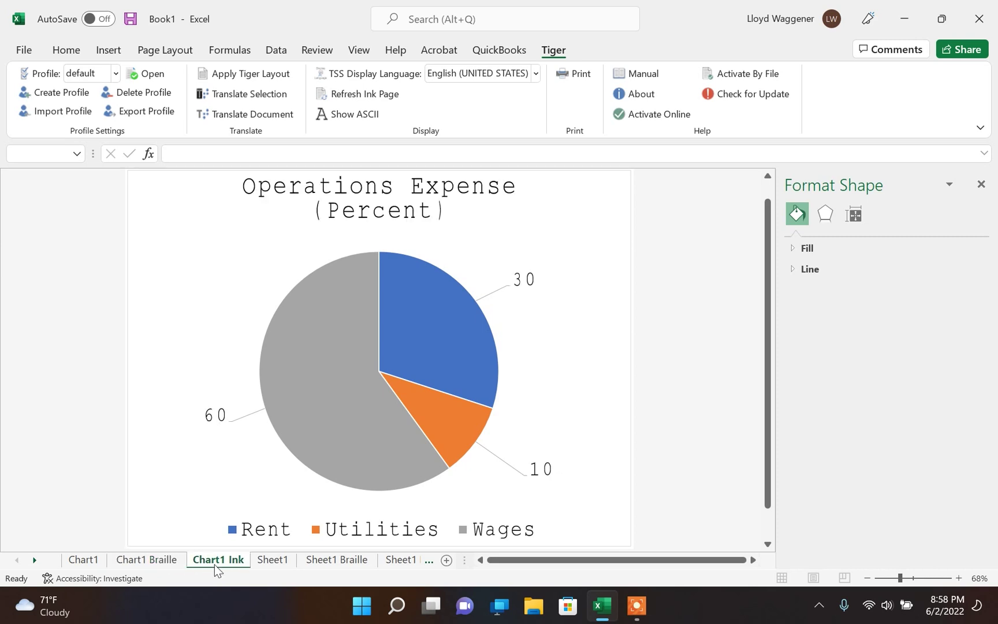
left_click(154, 563)
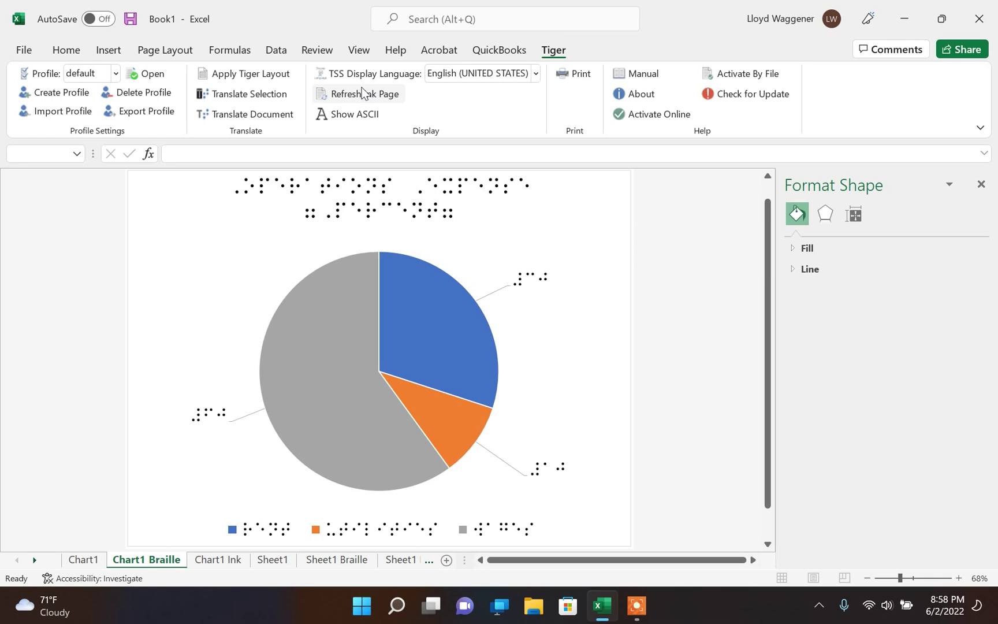
left_click(217, 418)
Move the left braille label up beside the grey slice and refresh the ink page.
left_click(217, 418)
left_click_drag(217, 418, 215, 362)
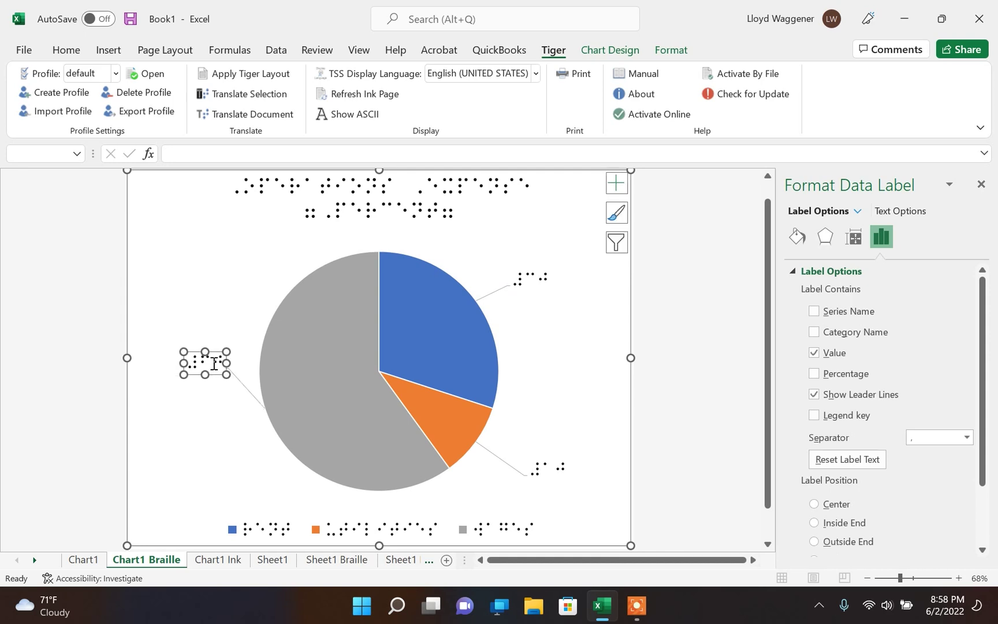
left_click(217, 338)
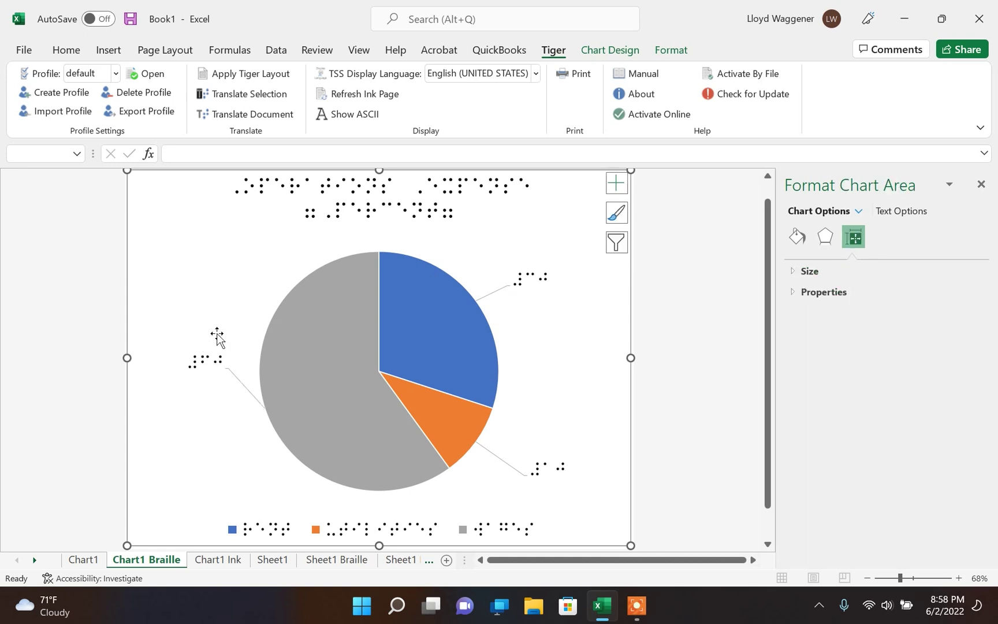
left_click(348, 96)
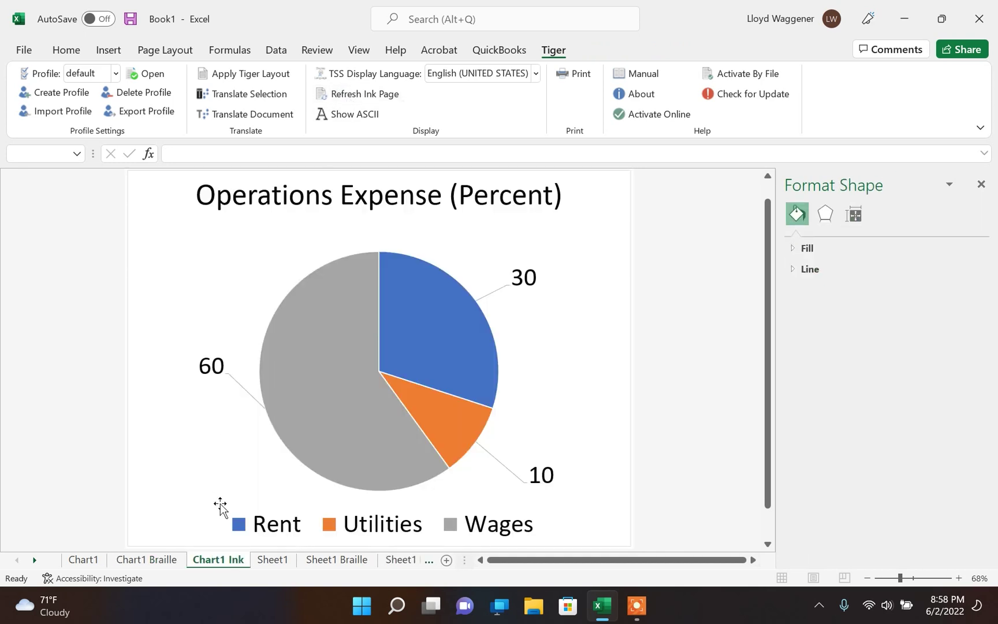
left_click(145, 561)
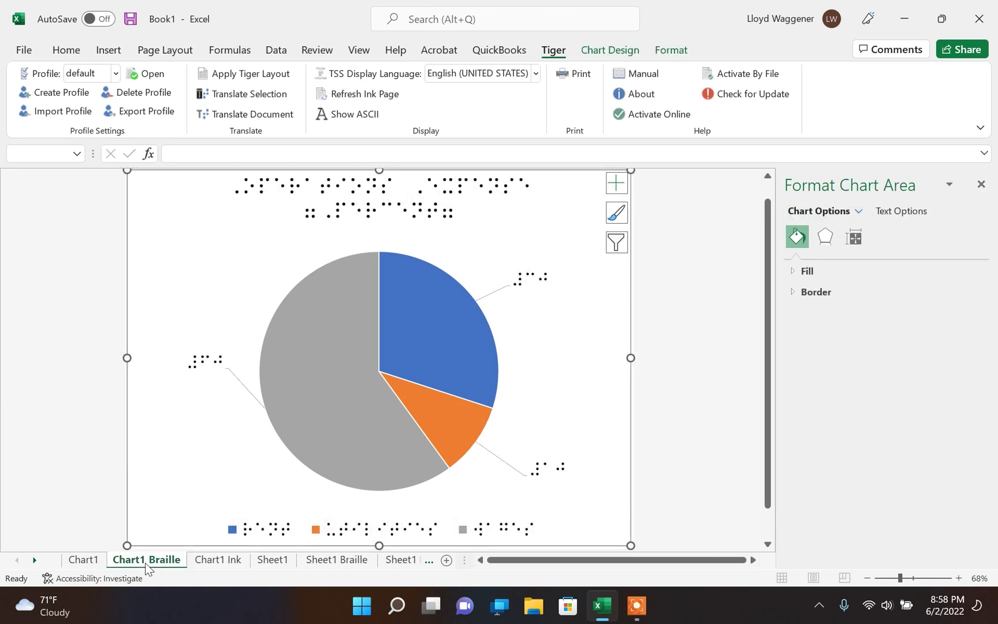
left_click(213, 561)
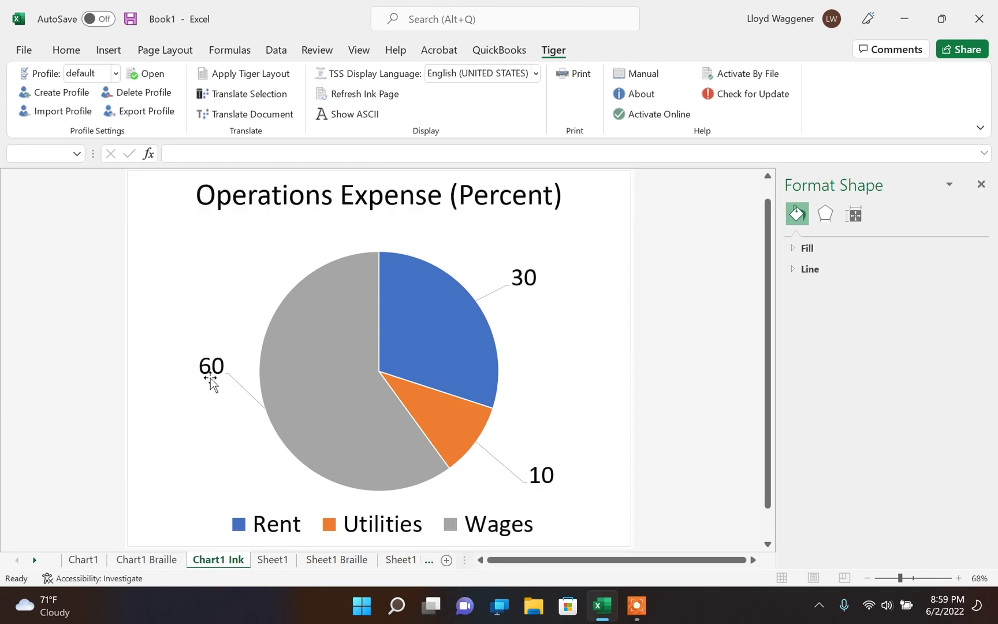
left_click(145, 561)
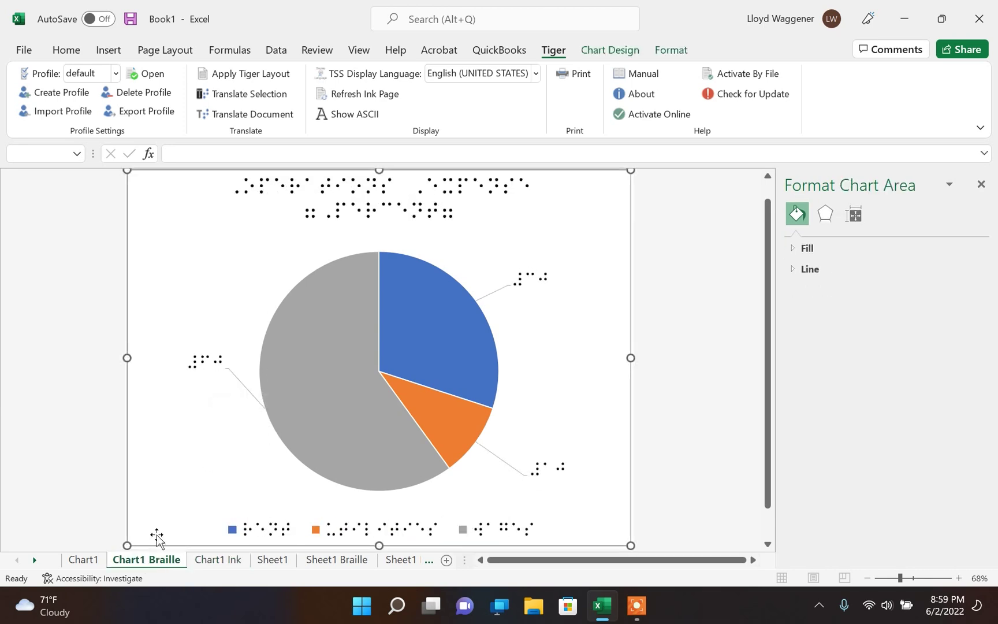
Drag the braille 60 label lower beside the grey Wages slice and compare with Chart1 Ink.
left_click(210, 364)
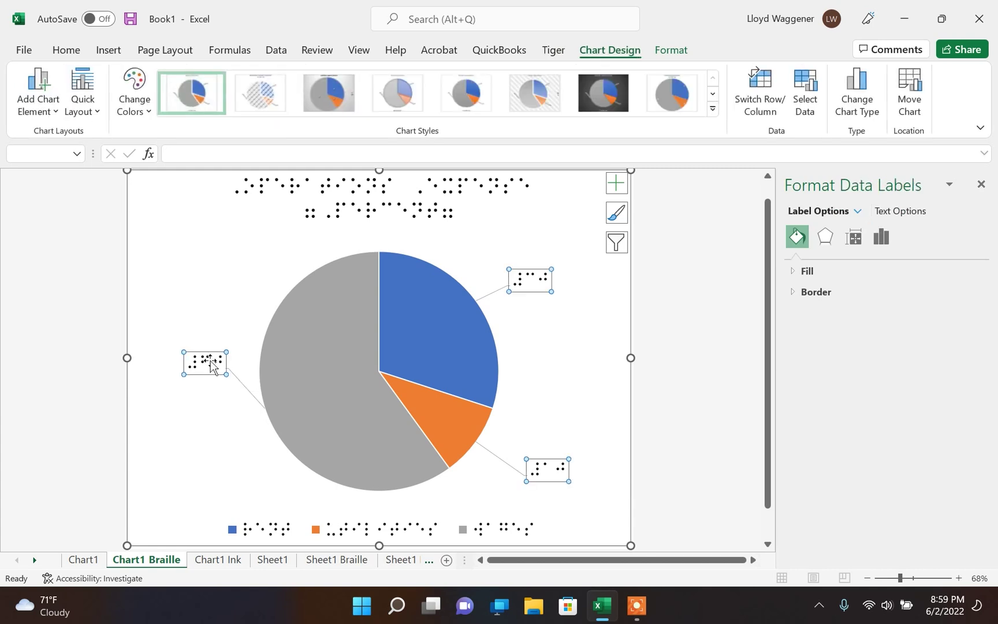
left_click_drag(210, 364, 222, 439)
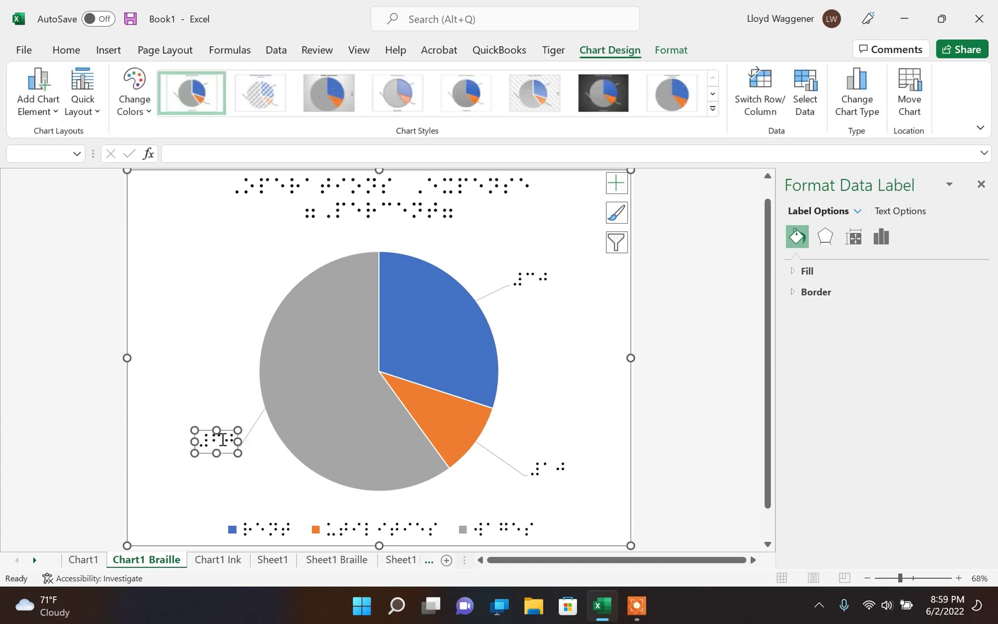
left_click(233, 558)
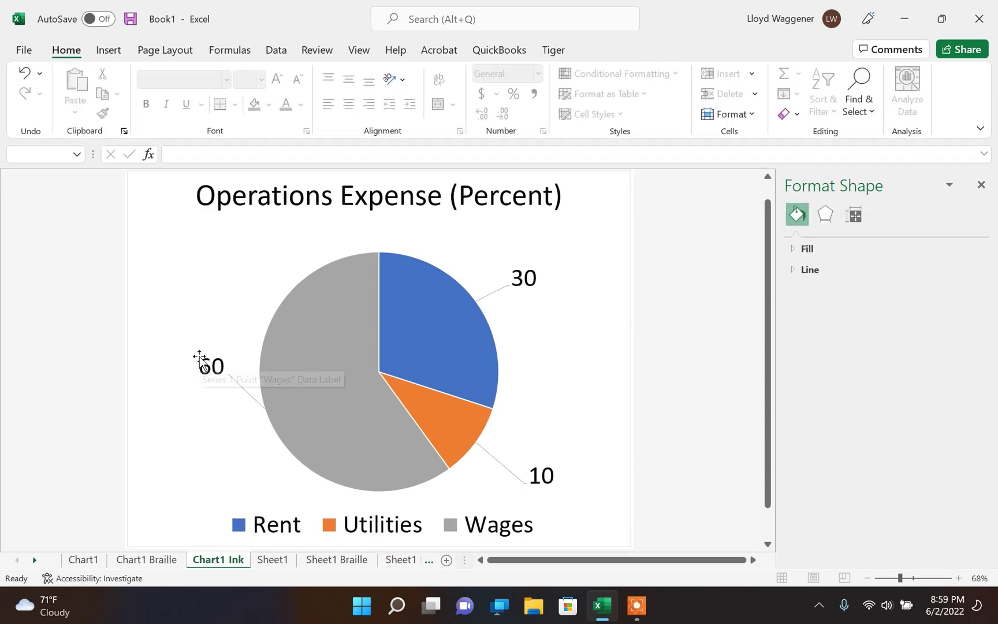
left_click(149, 558)
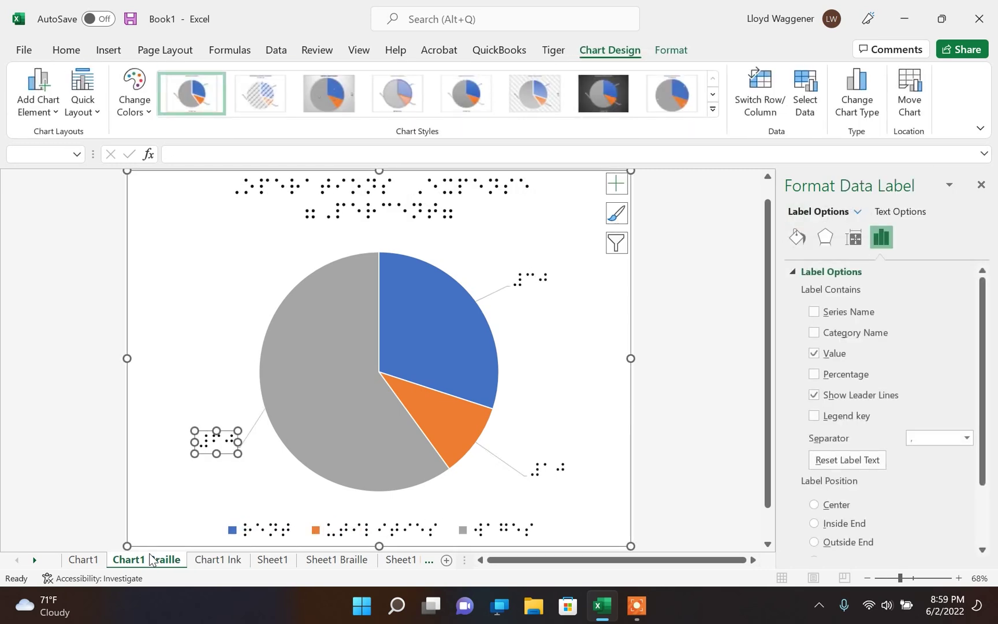
left_click(543, 56)
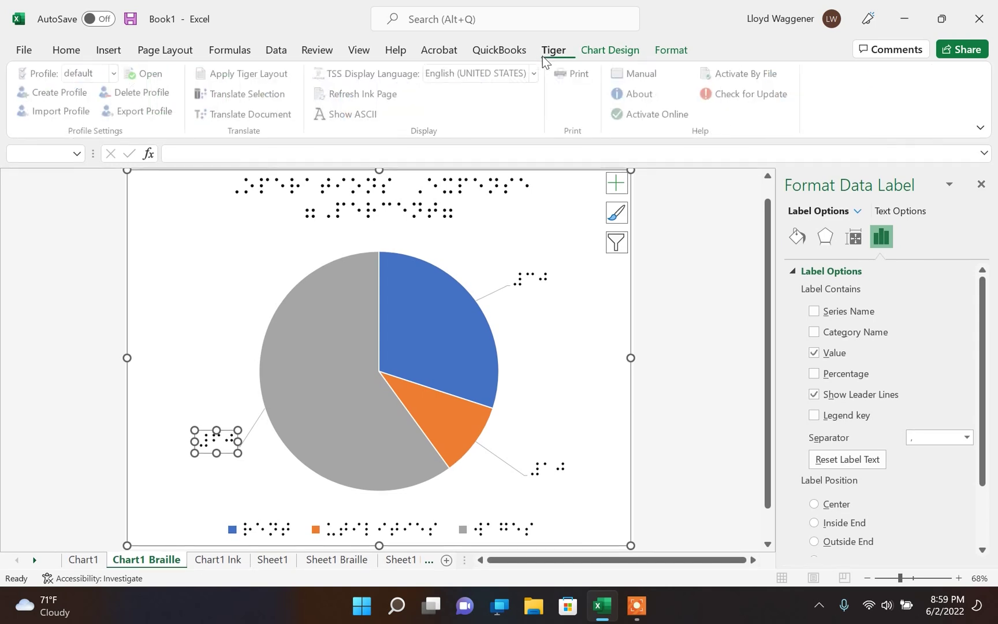
left_click(215, 560)
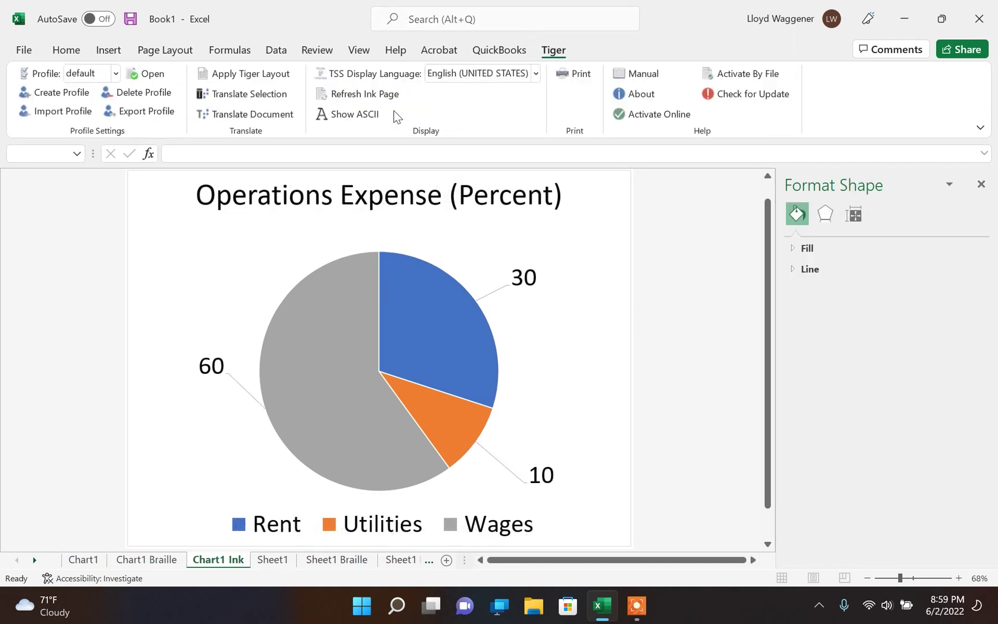
left_click(383, 99)
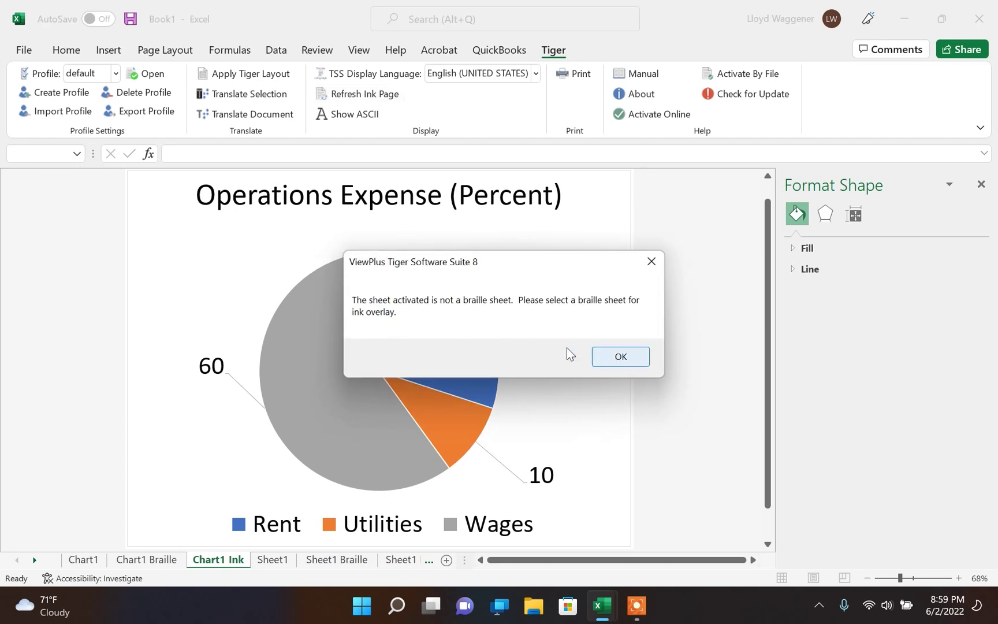
left_click(601, 355)
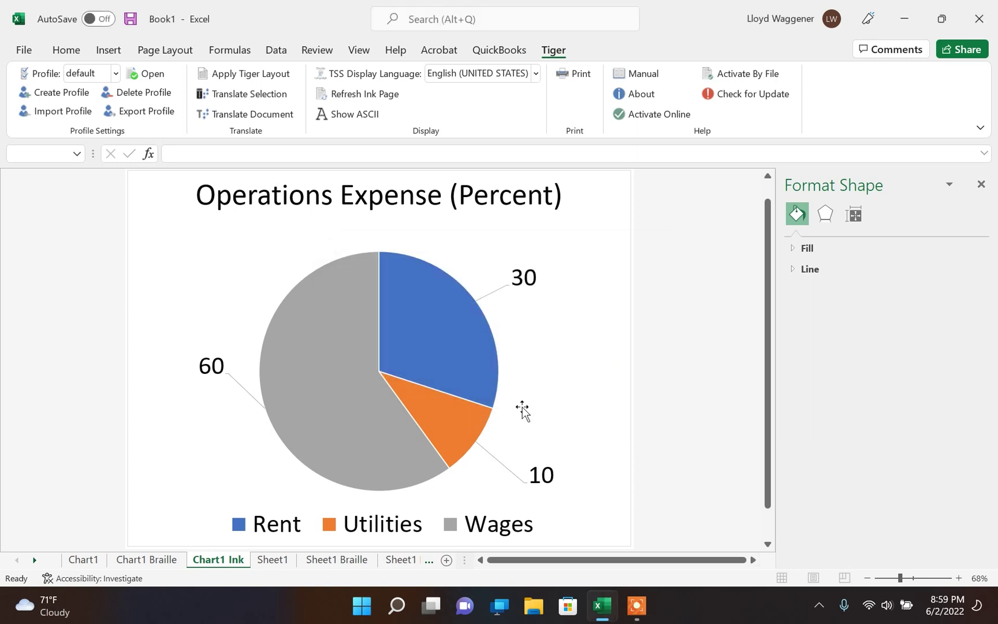
left_click(165, 558)
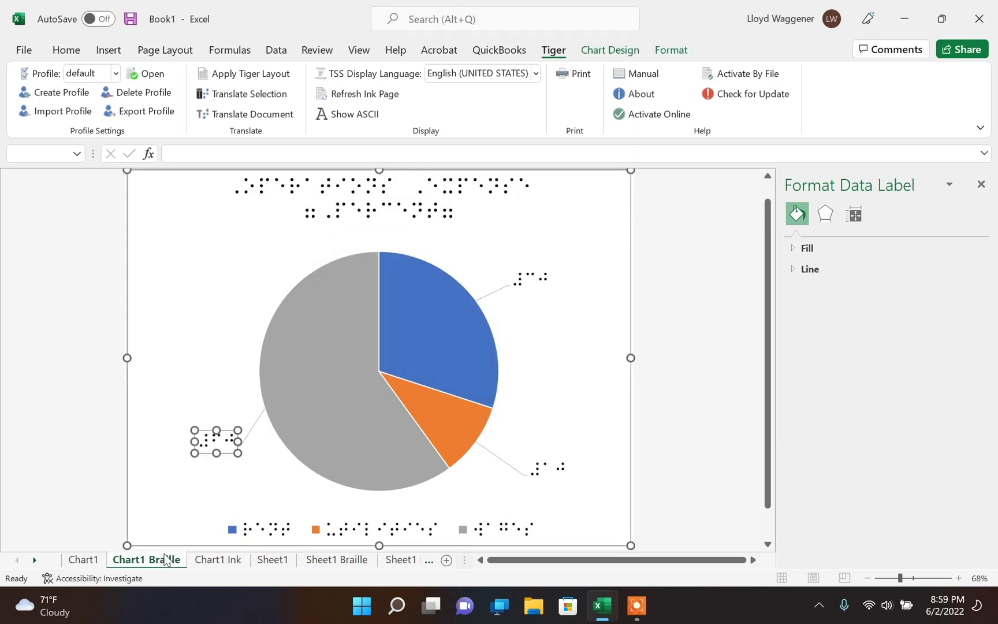
left_click(345, 412)
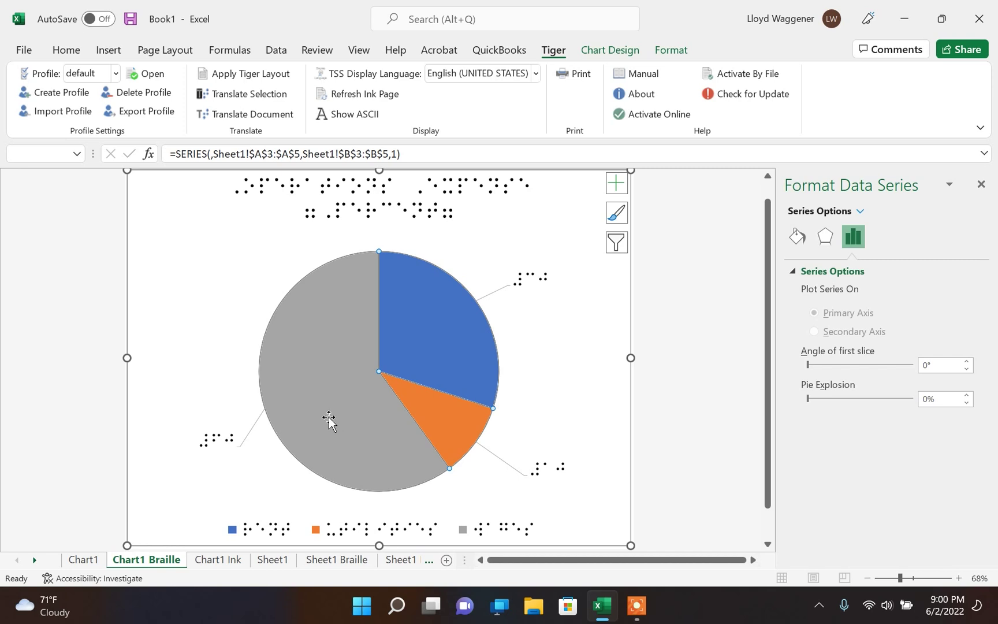
Select the whole chart and set up printing on ViewPlus Rogue Sheet with Print Active Sheets.
left_click(224, 323)
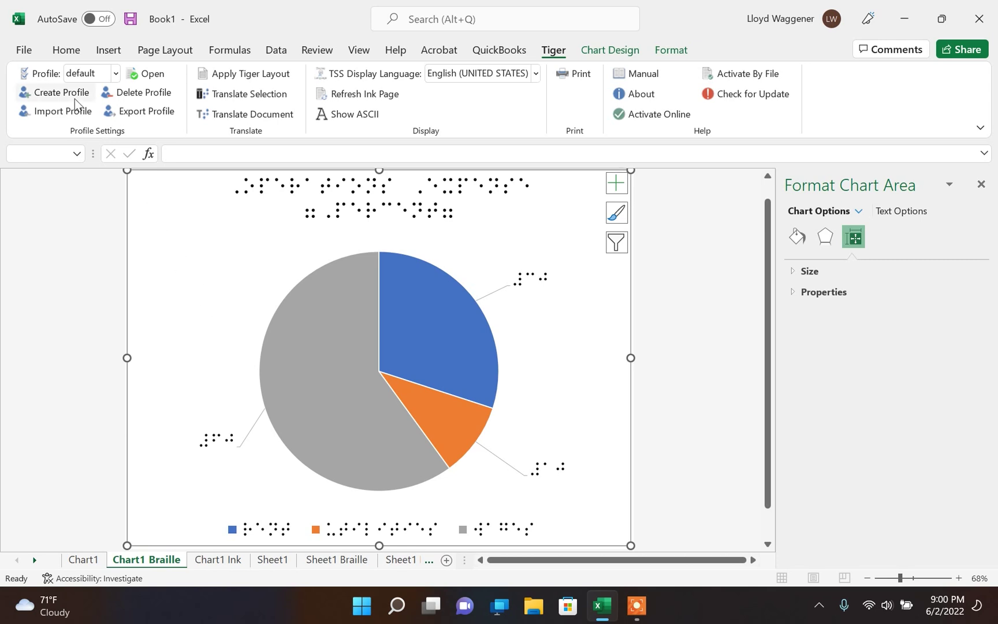
left_click(23, 51)
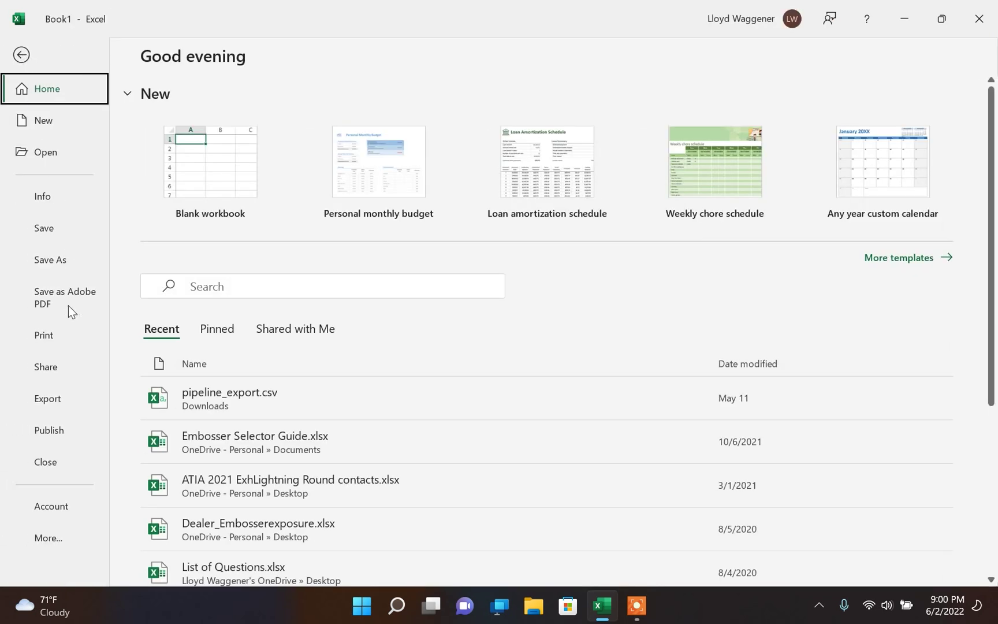
left_click(51, 342)
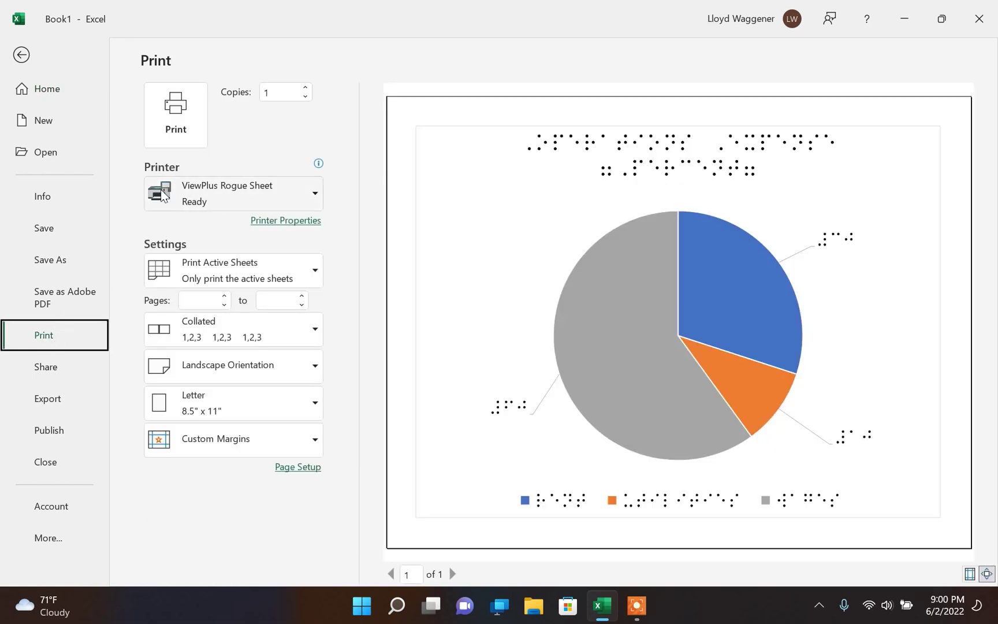
mouse_move(263, 205)
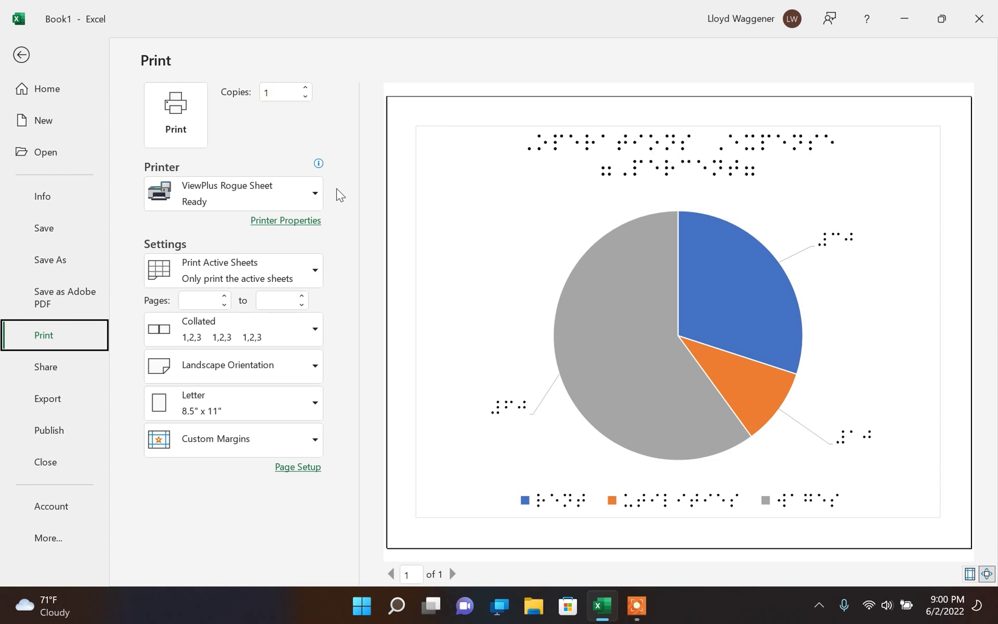
left_click(315, 270)
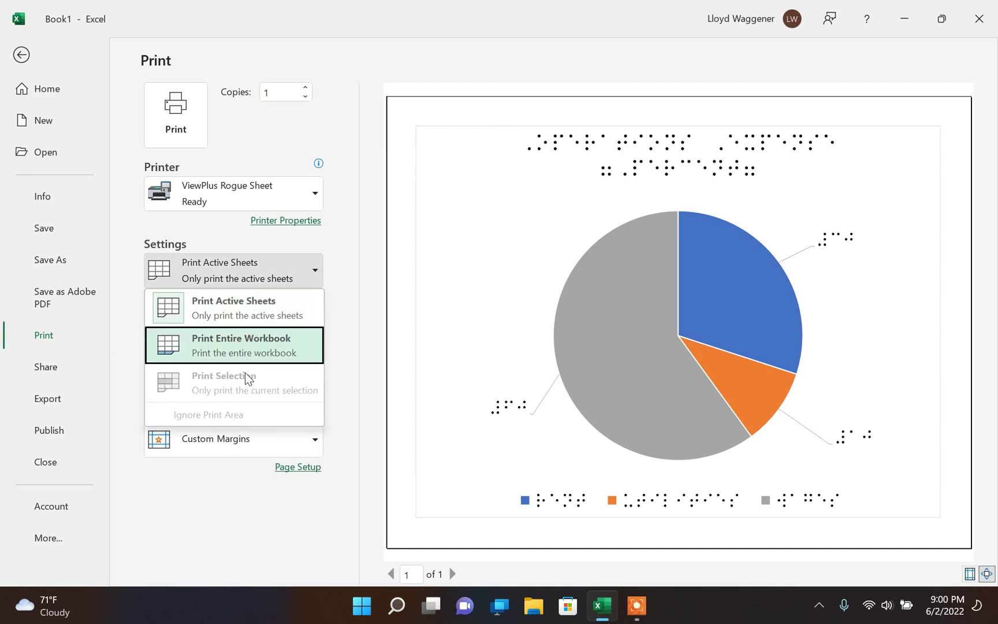
left_click(272, 304)
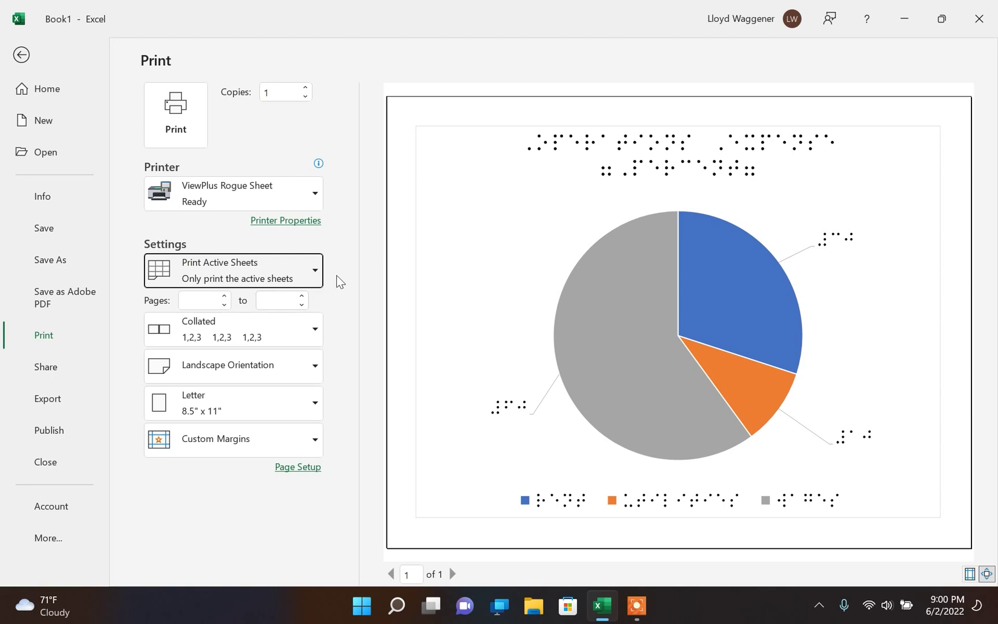
key("shift+Tab")
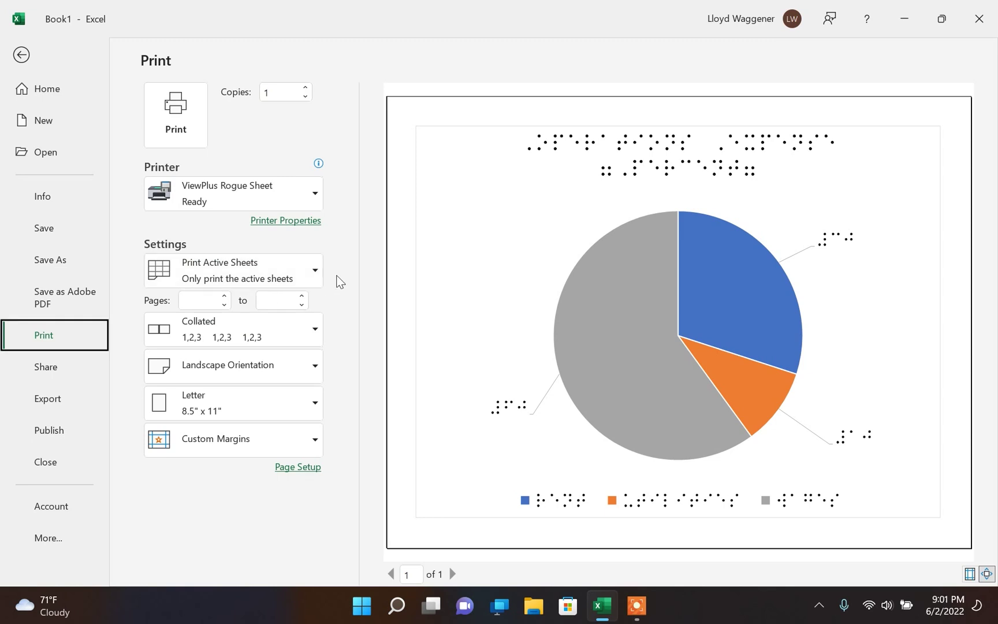
Print the chart to a Desktop printer file named Chart1 (*.prn).
left_click(176, 111)
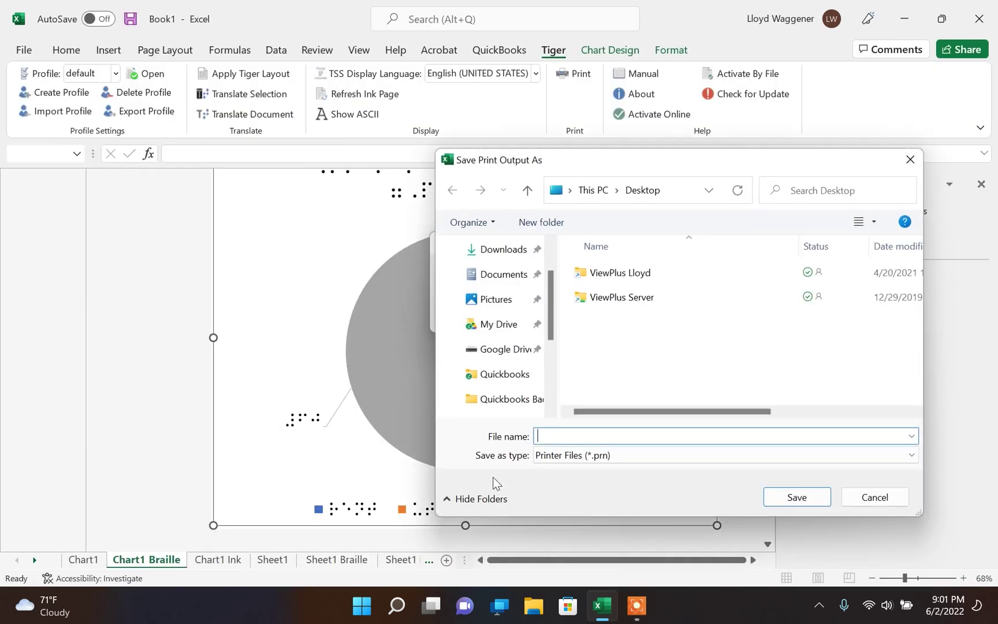
type("Chart1")
left_click(794, 498)
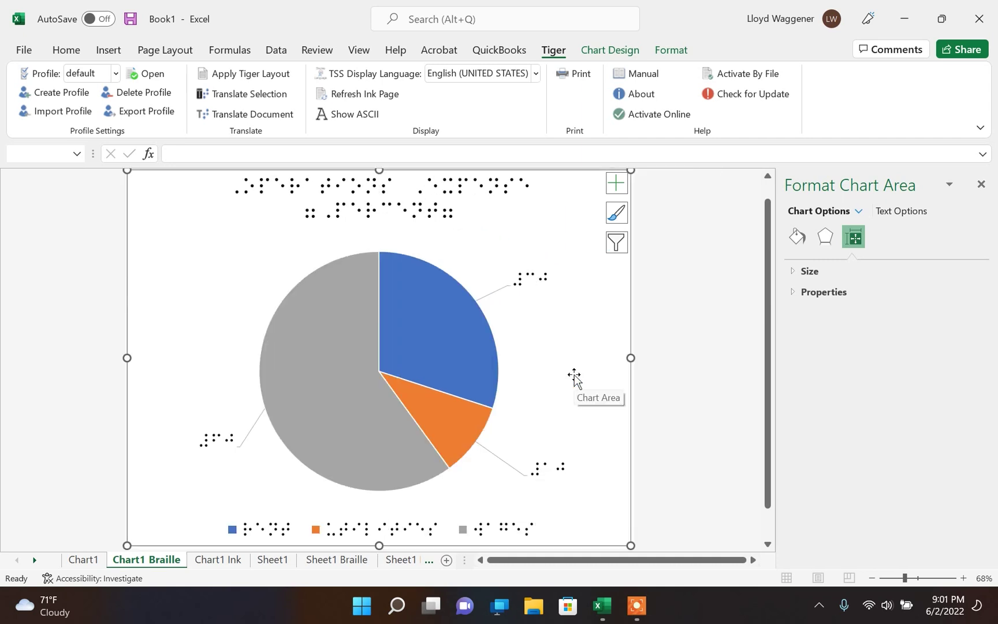
Open Chart1.prn from the Desktop folder in File Explorer.
left_click(534, 607)
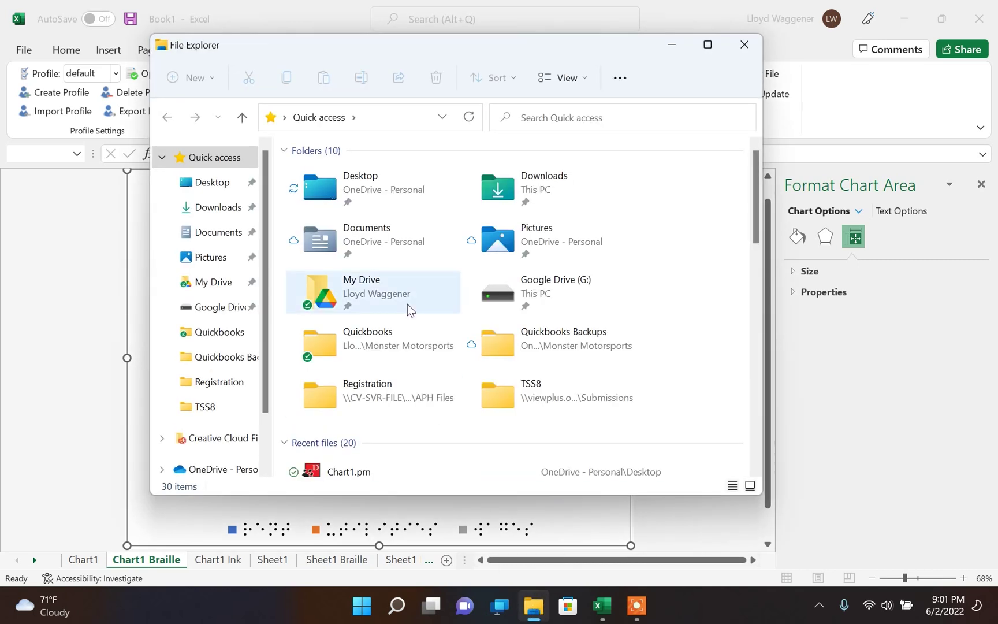
left_click(222, 190)
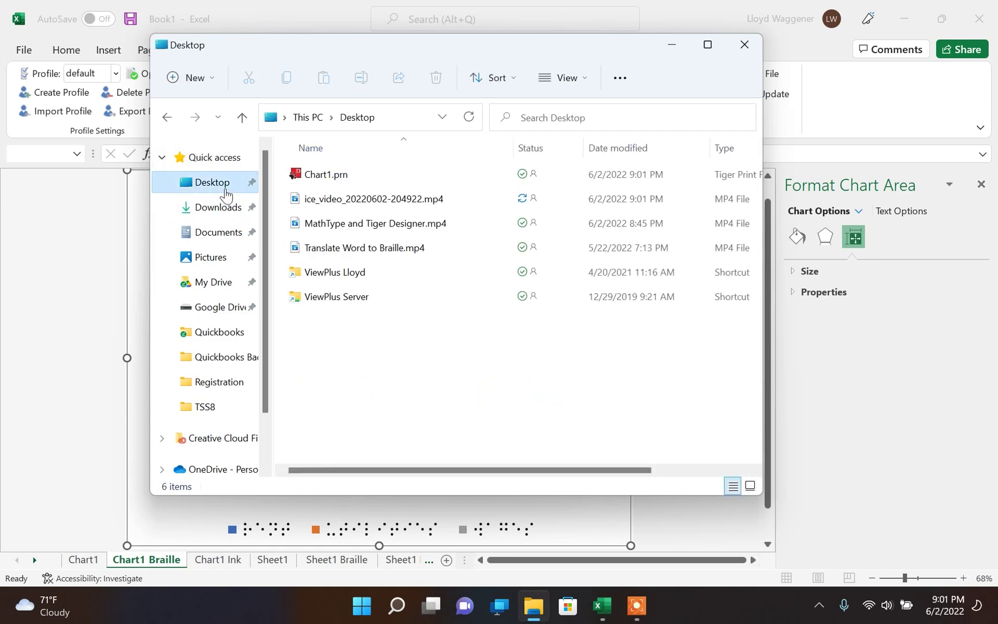
double_click(330, 175)
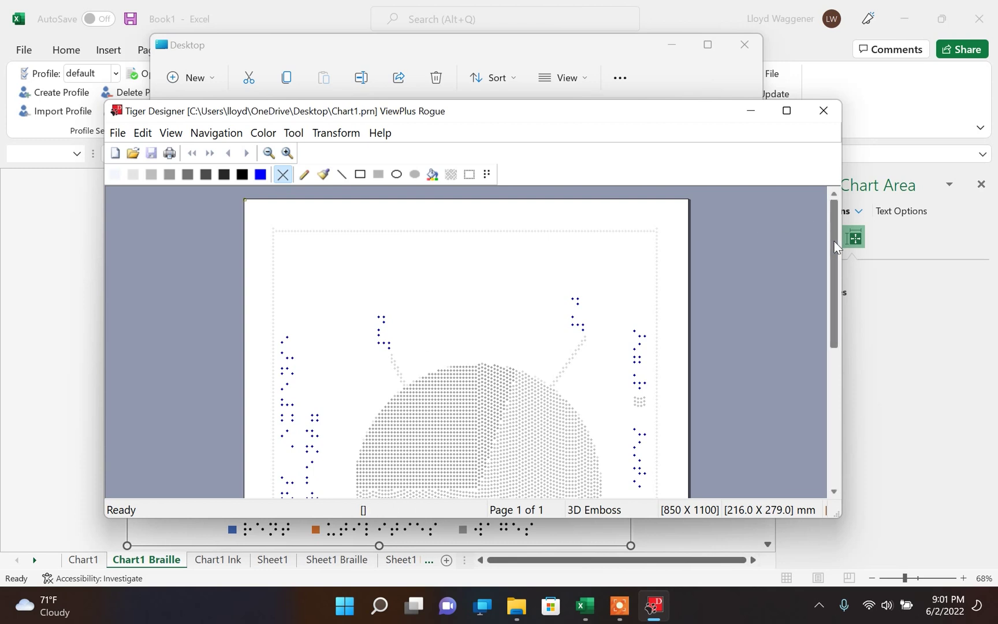
Maximize and inspect the embossed page, then return to Excel and select the pie series.
left_click_drag(836, 248, 865, 314)
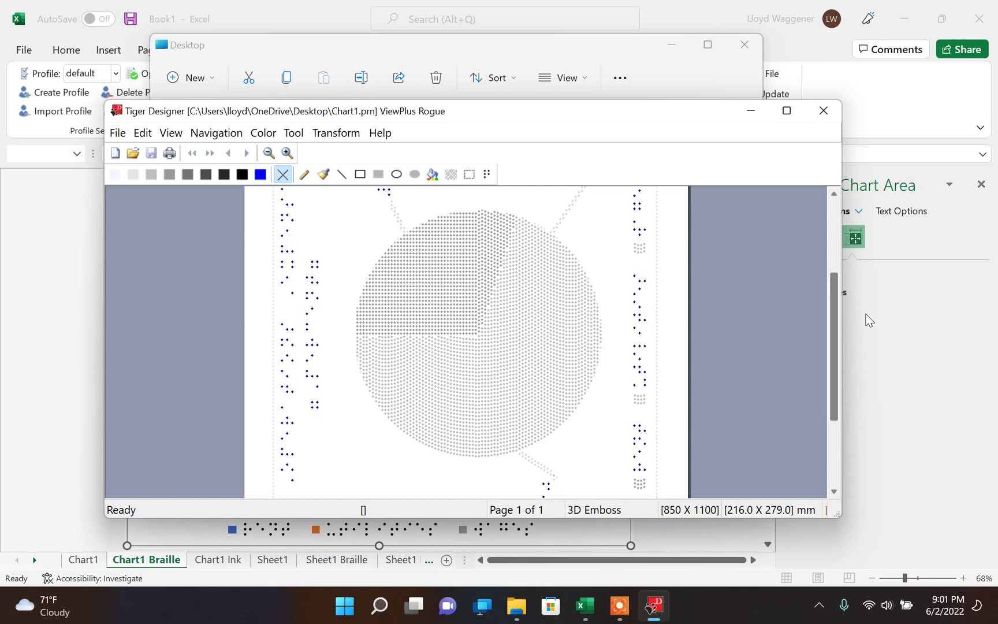
double_click(705, 114)
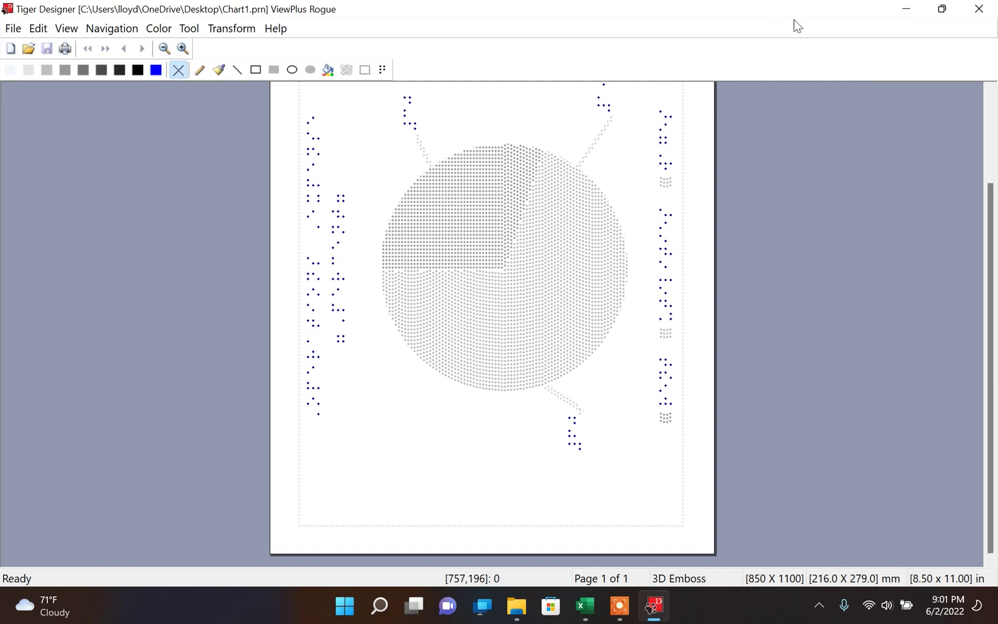
left_click(905, 11)
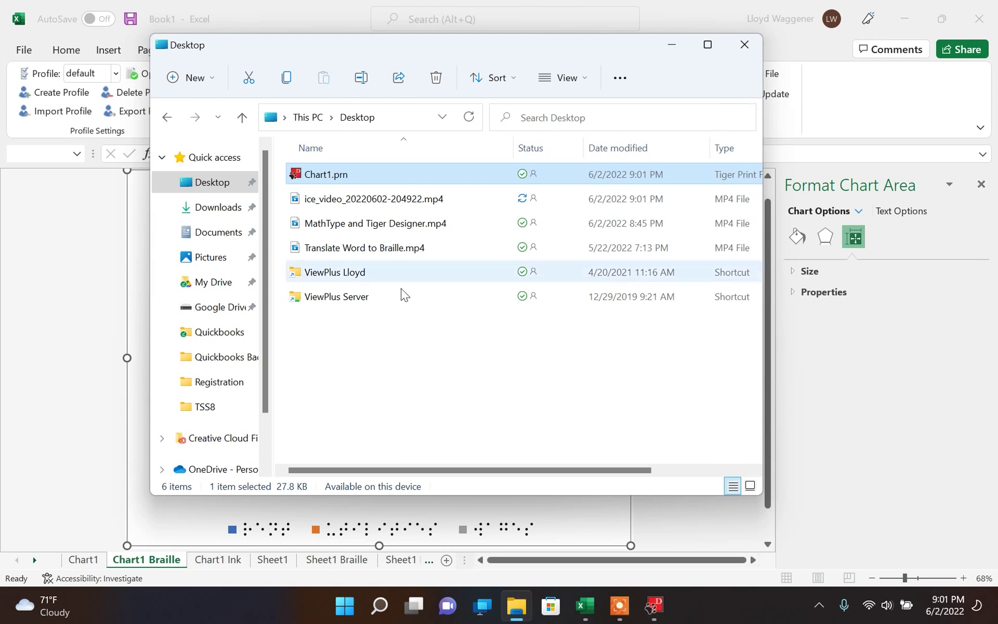
left_click(100, 397)
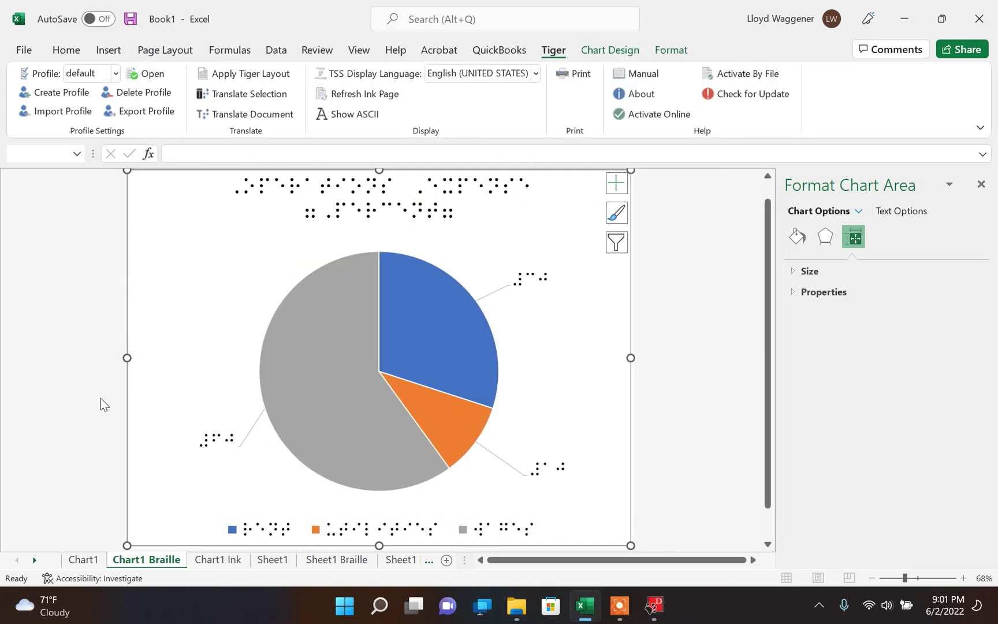
left_click(328, 408)
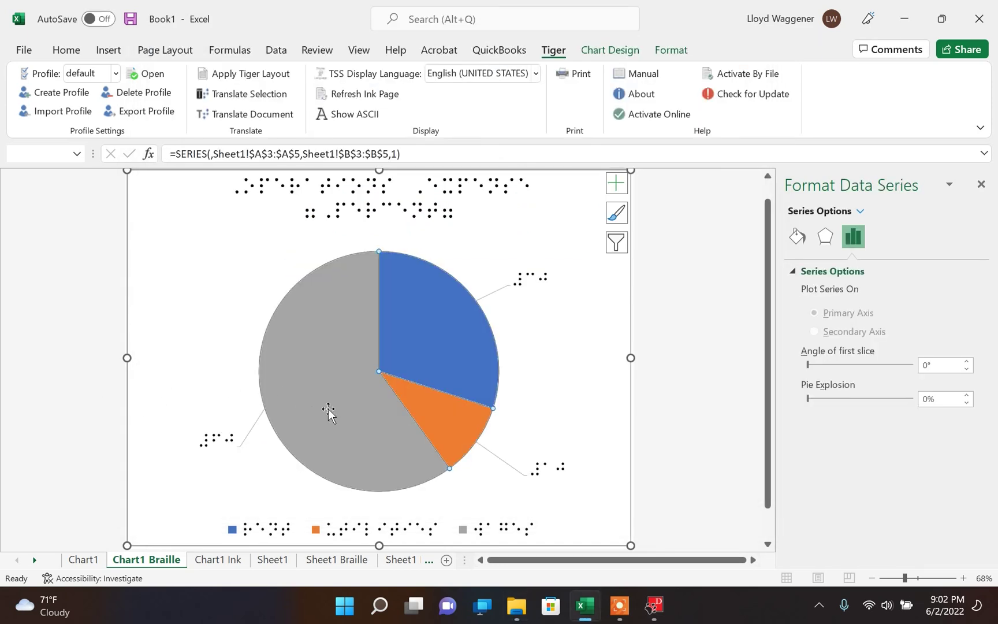
Give the whole pie series a solid yellow fill.
left_click(797, 235)
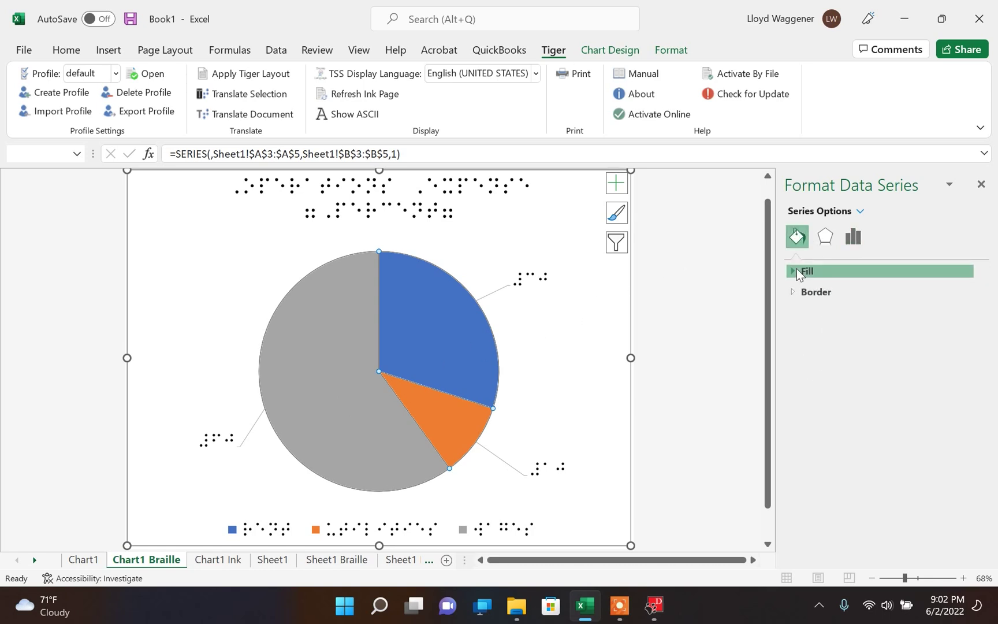
left_click(796, 271)
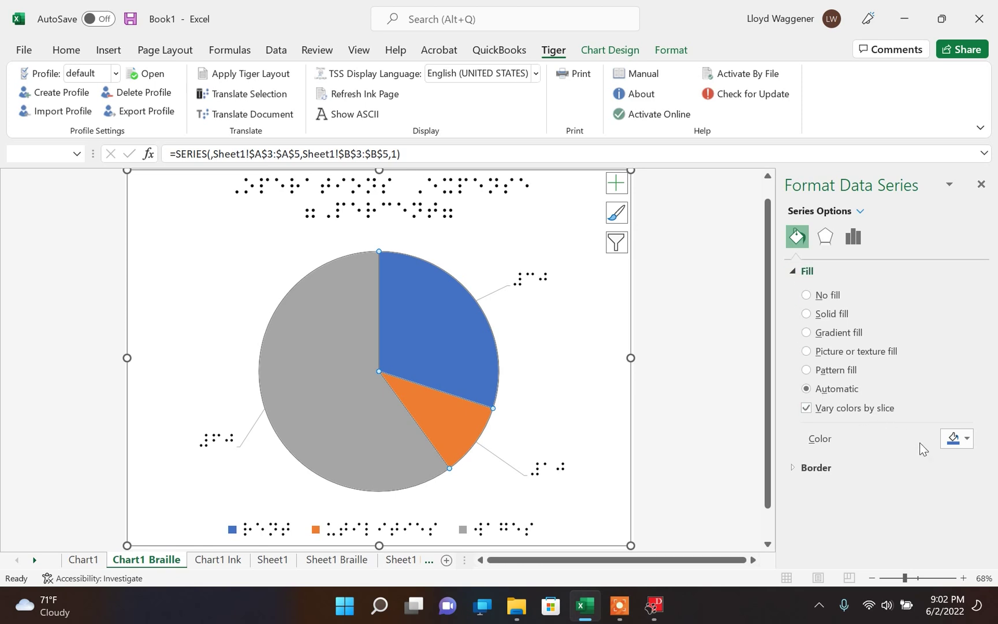
left_click(968, 439)
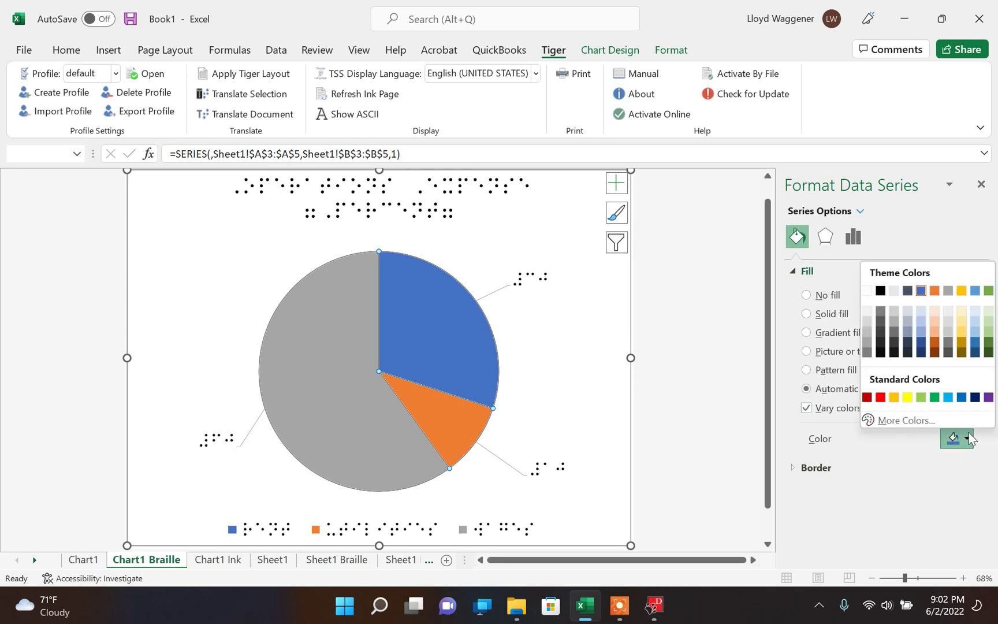
left_click(905, 395)
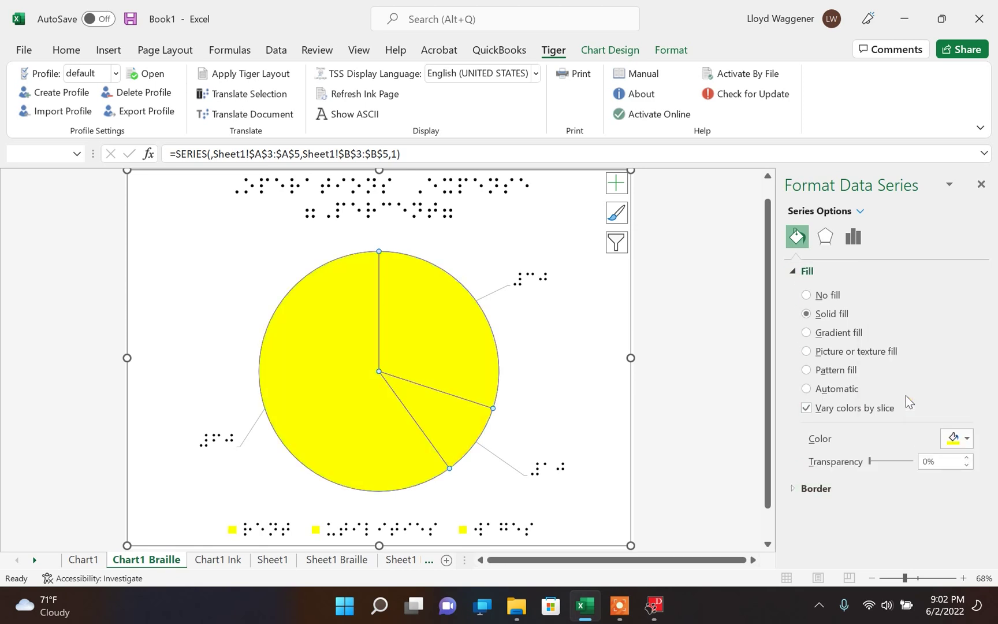
Colour the large slice green via its third legend entry.
left_click(452, 417)
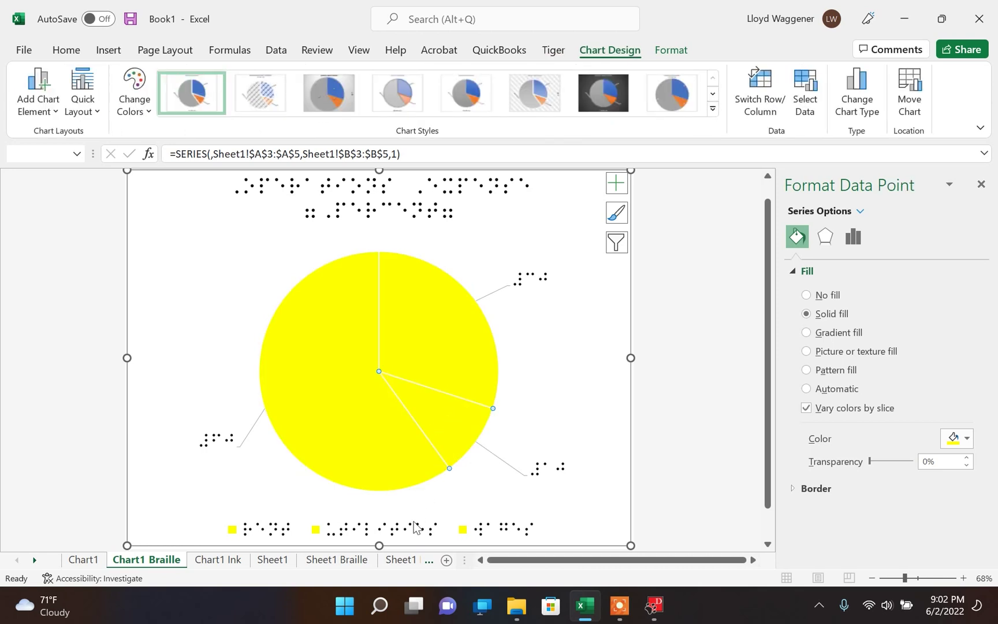
left_click(462, 528)
left_click(464, 530)
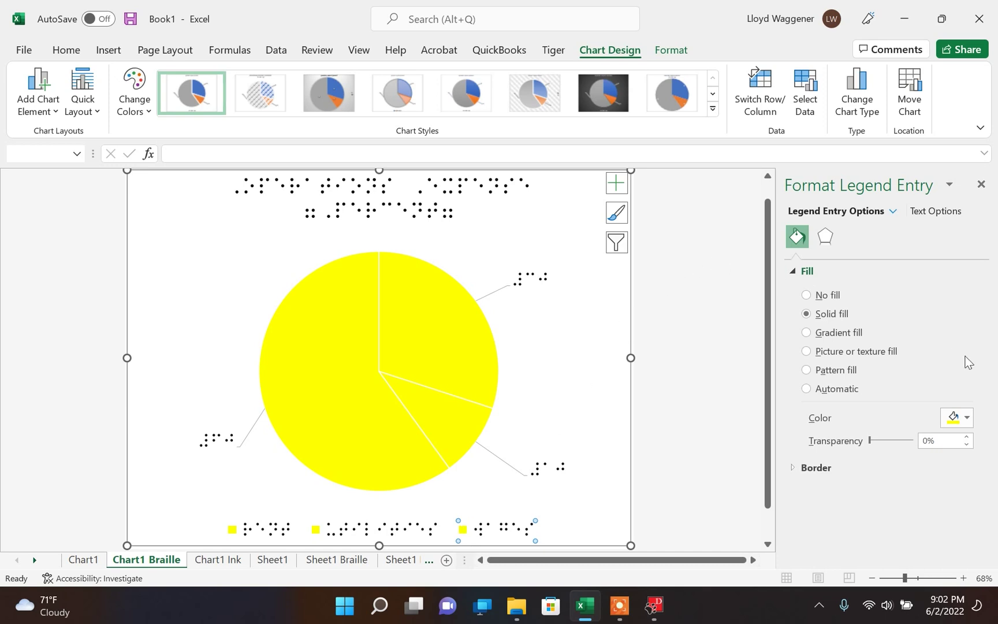
left_click(968, 418)
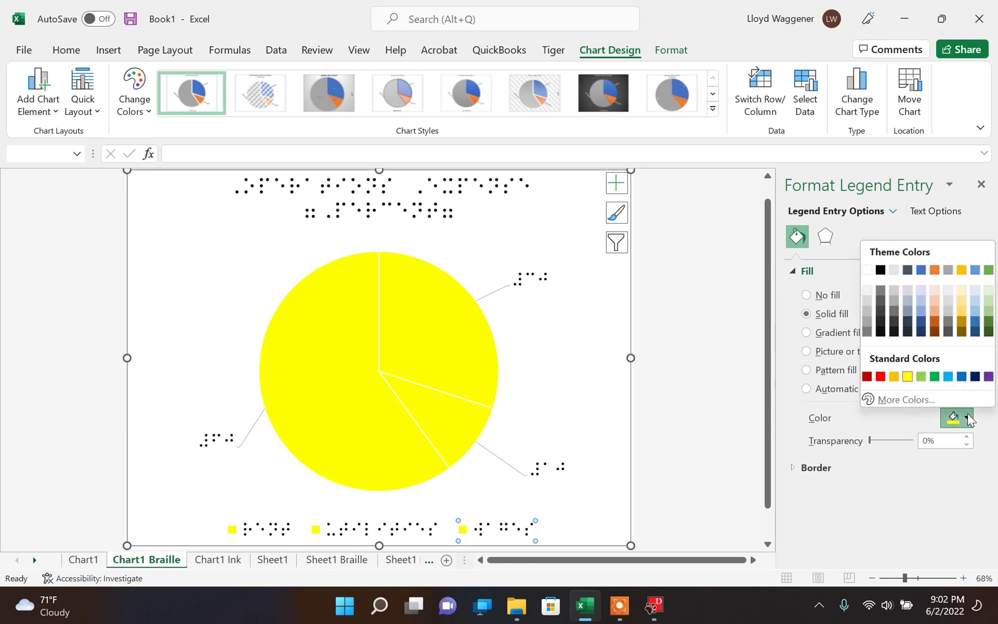
left_click(934, 377)
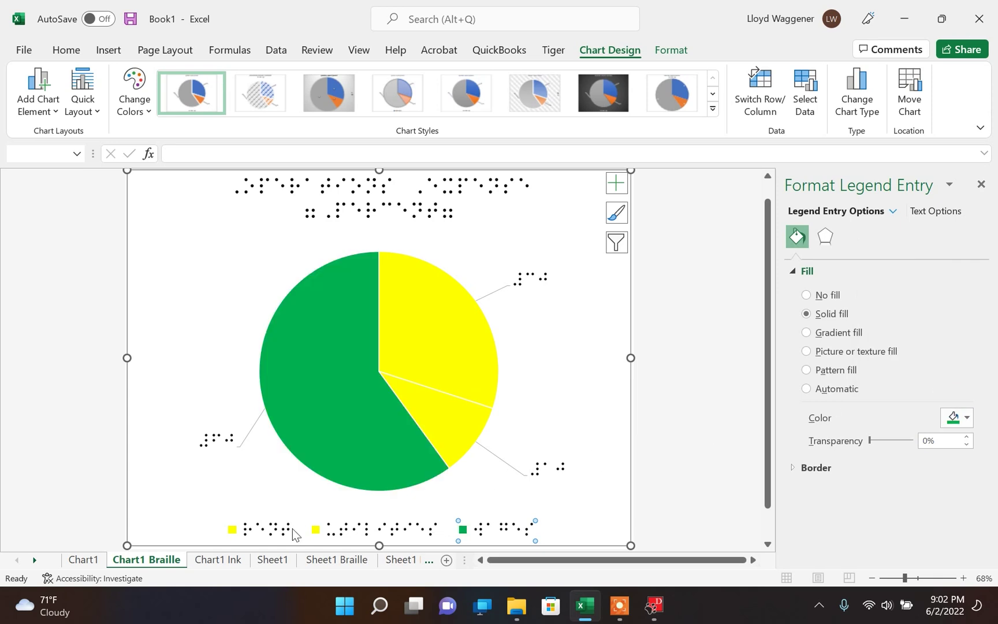
Colour the first slice dark blue via its legend entry.
left_click(316, 529)
left_click(229, 529)
left_click(965, 418)
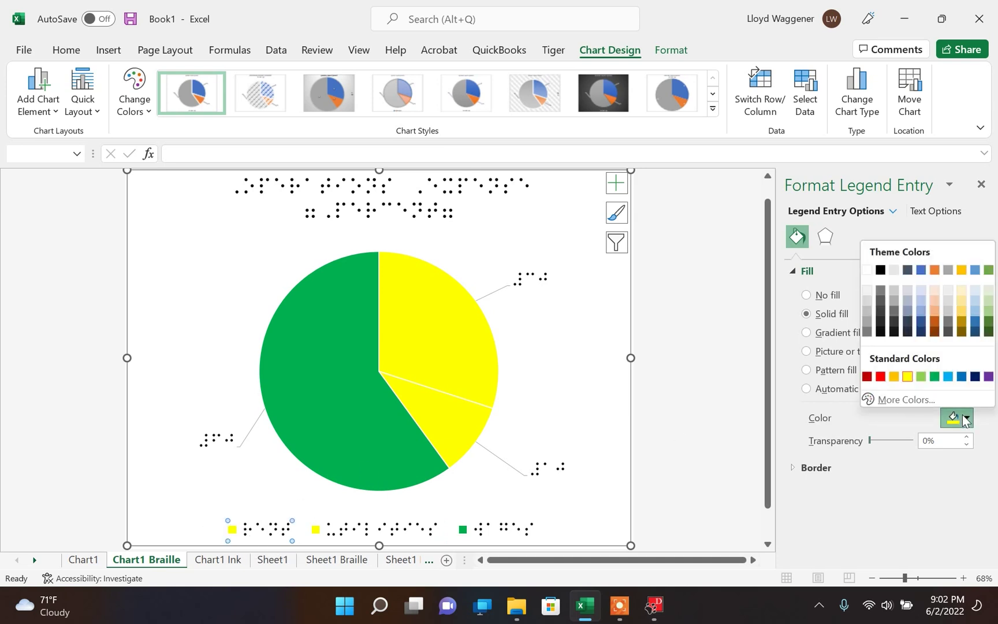
left_click(975, 376)
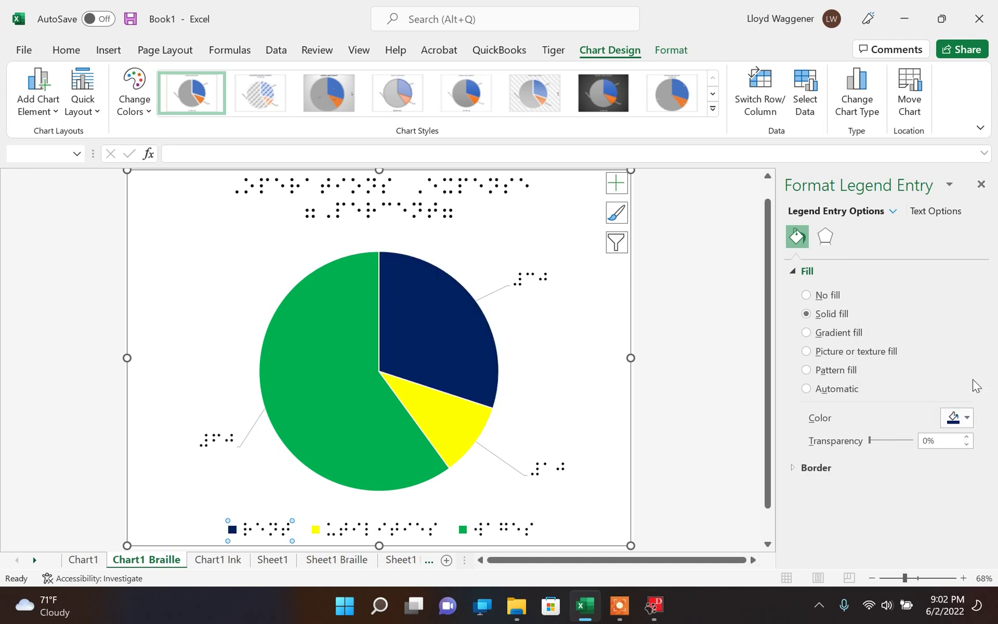
Try recolouring the whole pie light blue, then undo it.
left_click(358, 451)
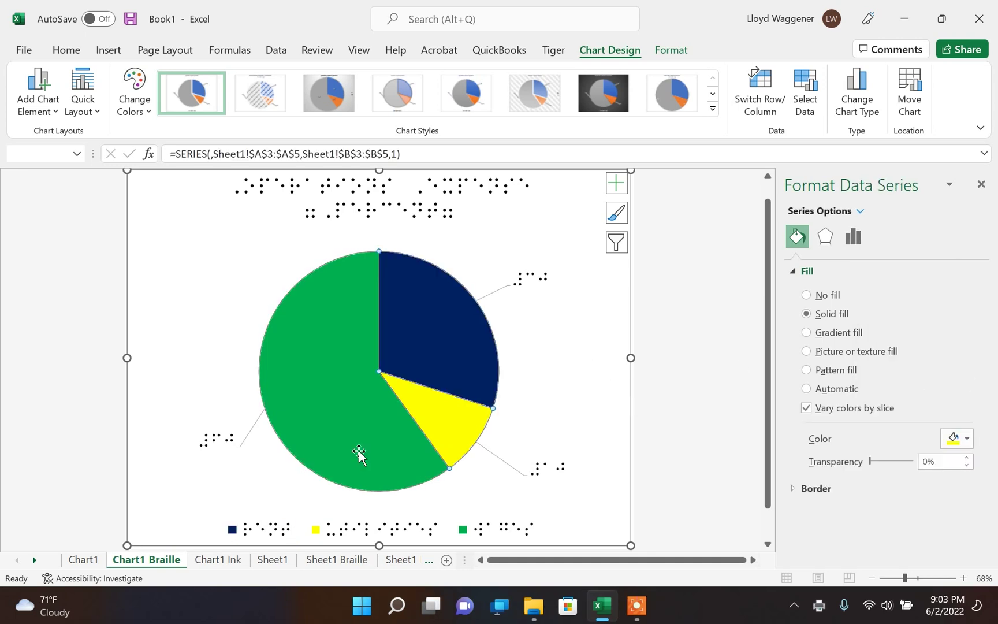
left_click(967, 438)
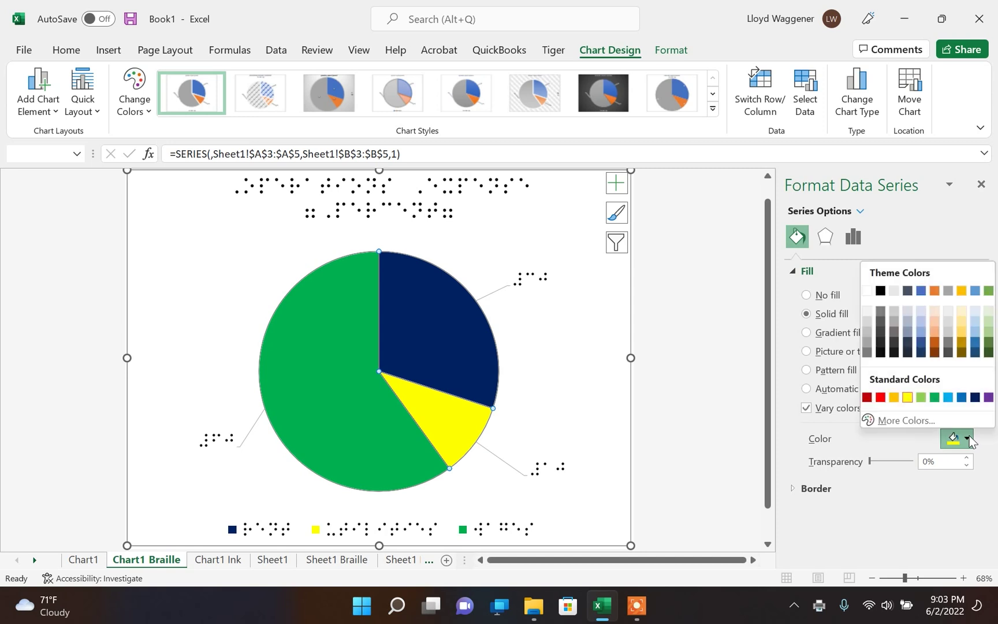
left_click(947, 397)
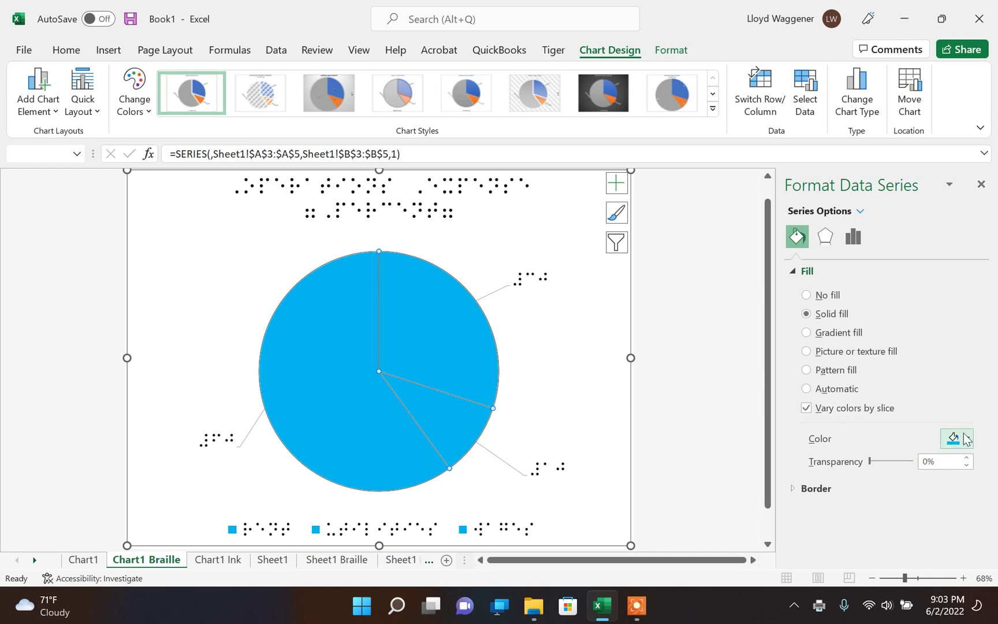
key("ctrl+z")
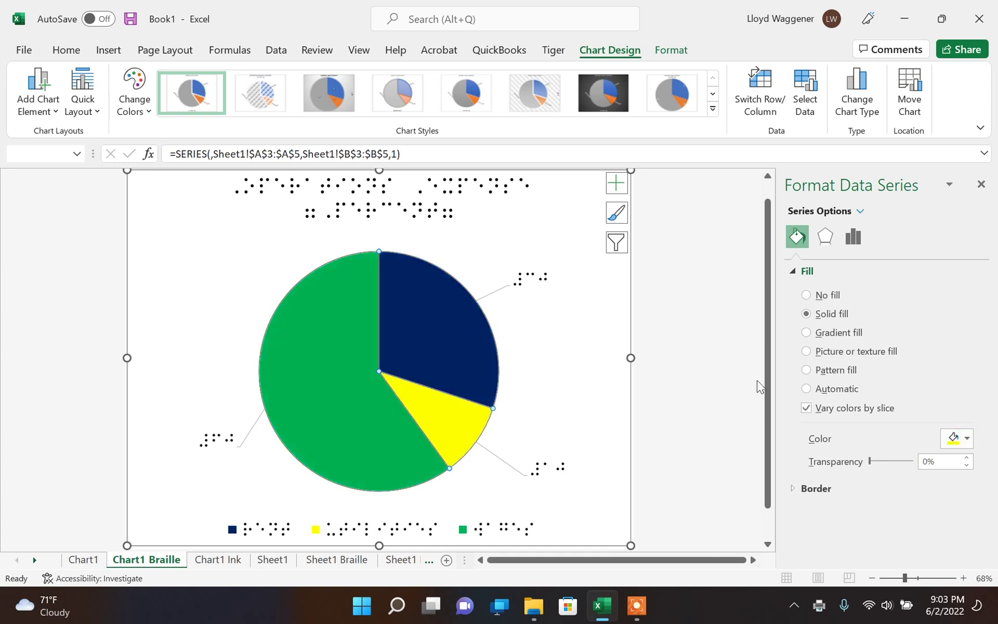
Recolour only the green legend entry and its slice light blue.
left_click(967, 439)
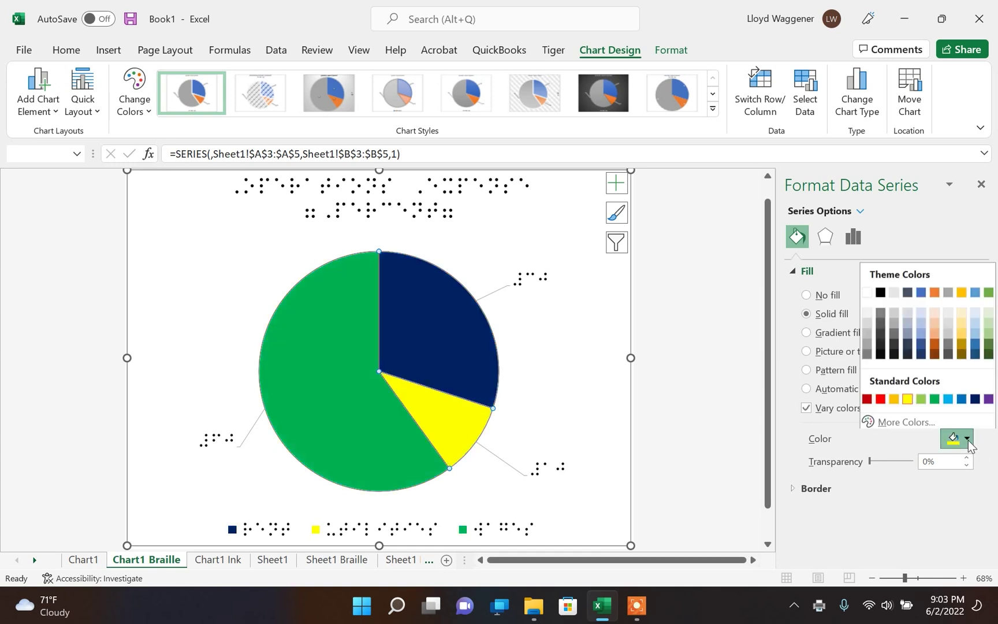
left_click(463, 530)
left_click(463, 531)
left_click(463, 530)
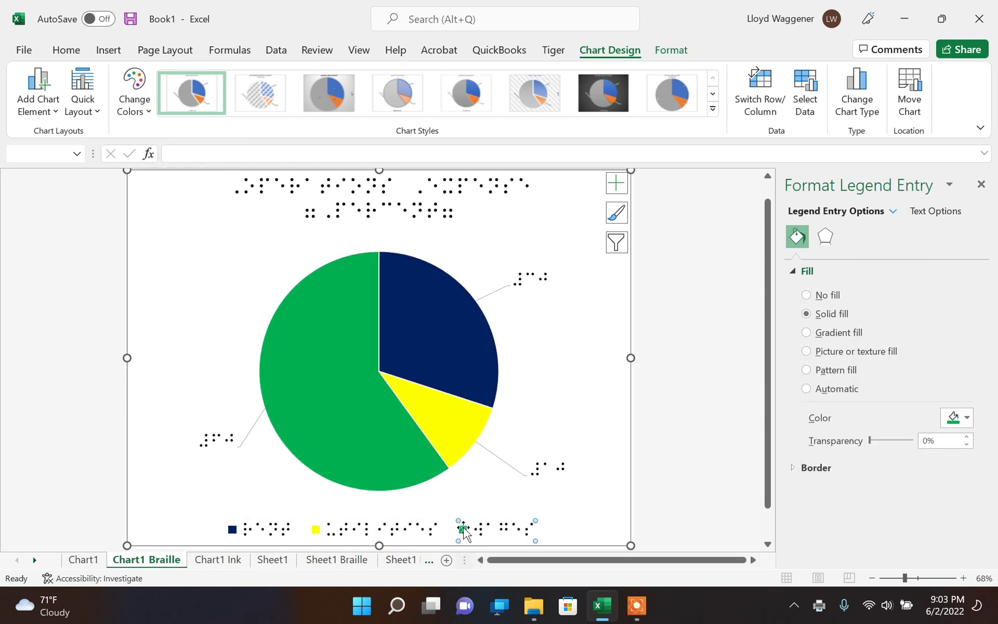
left_click(959, 416)
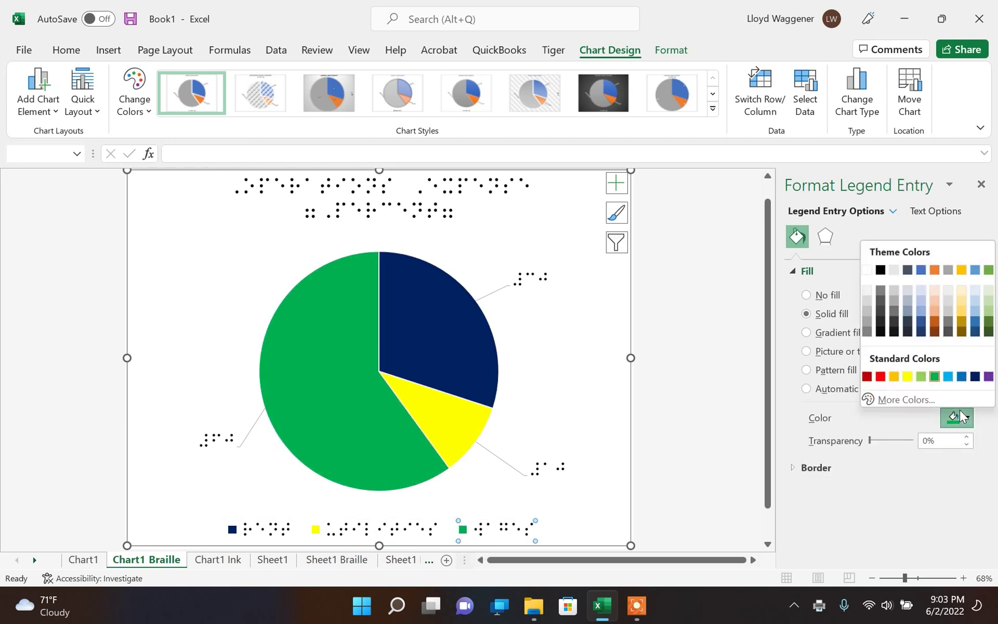
left_click(948, 376)
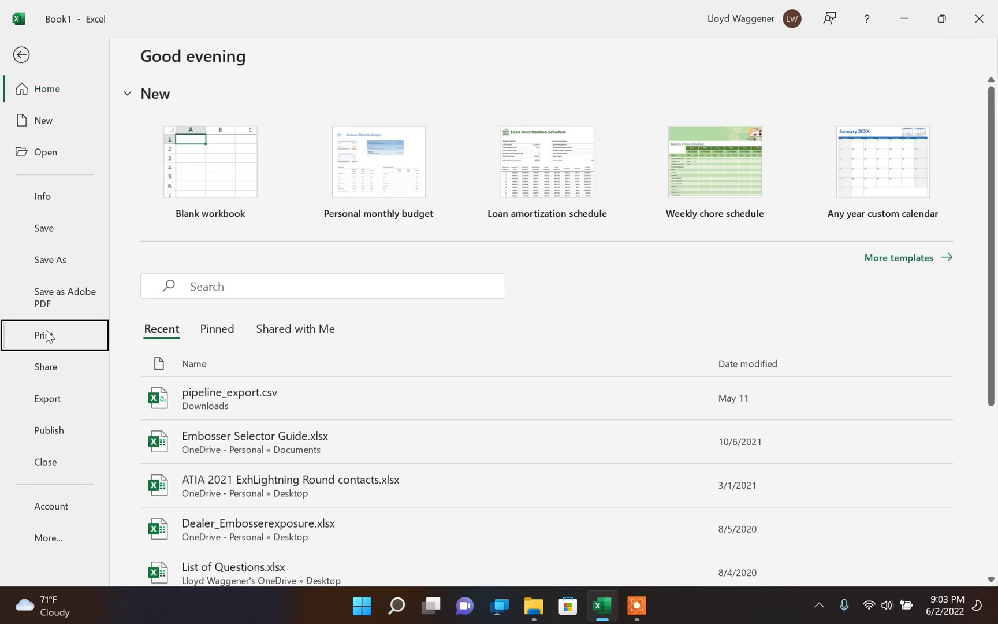
Re-print the chart to Chart1.prn on the Desktop, replacing the existing file.
left_click(193, 123)
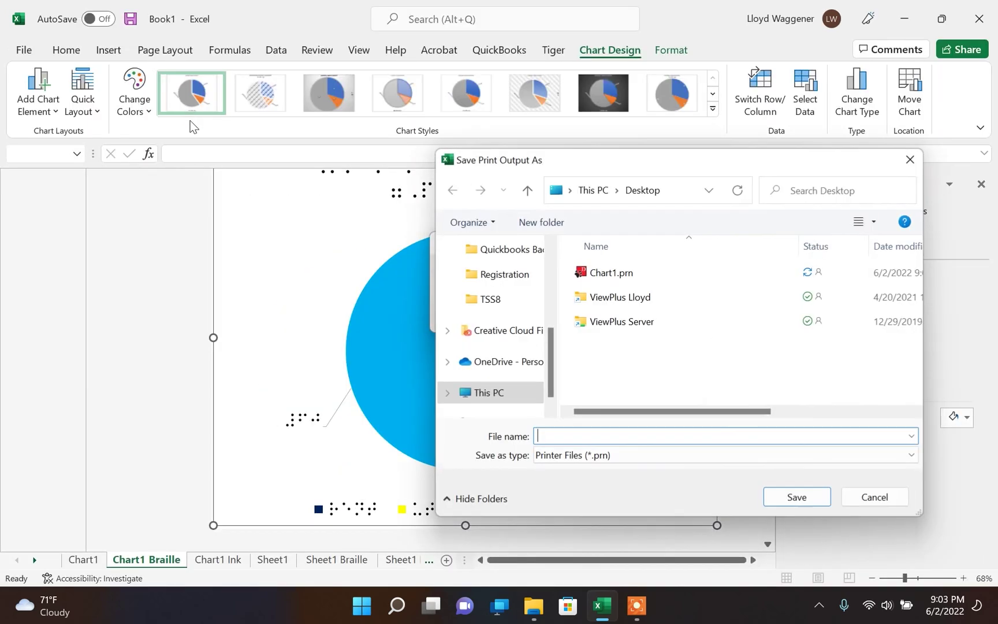
left_click(619, 272)
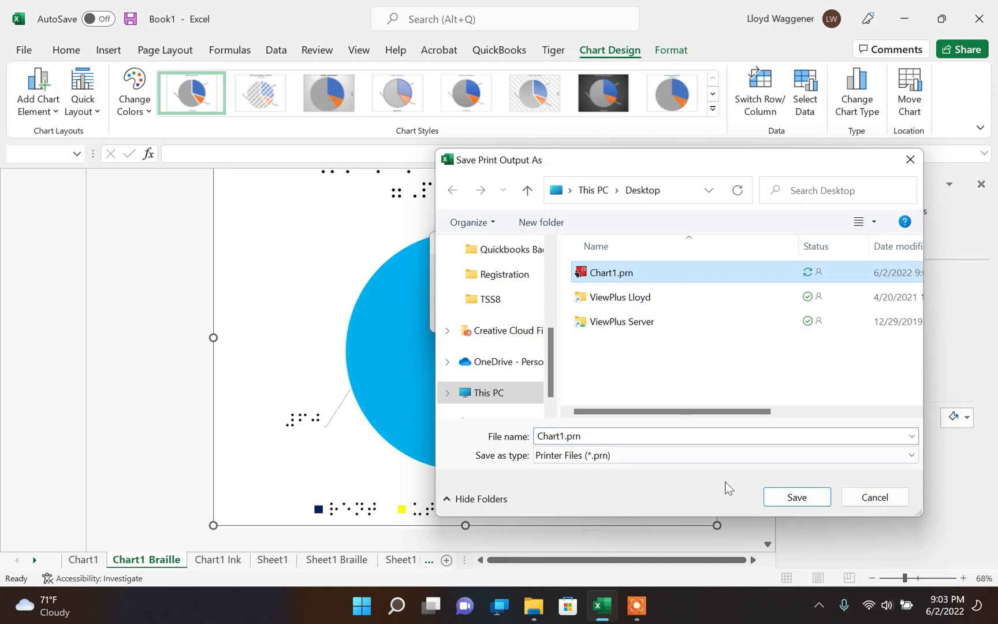
left_click(817, 500)
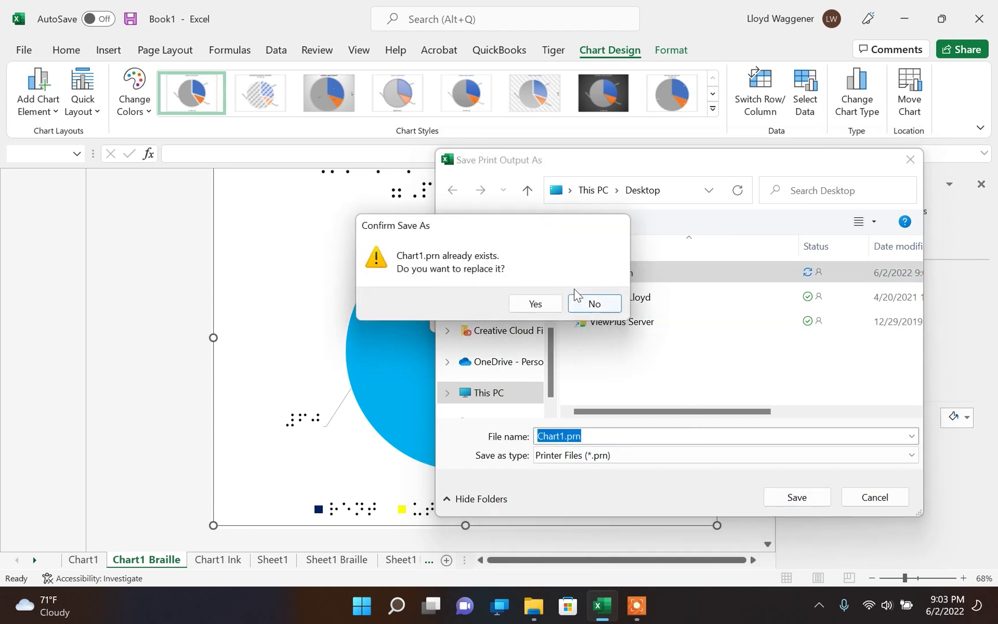
left_click(535, 303)
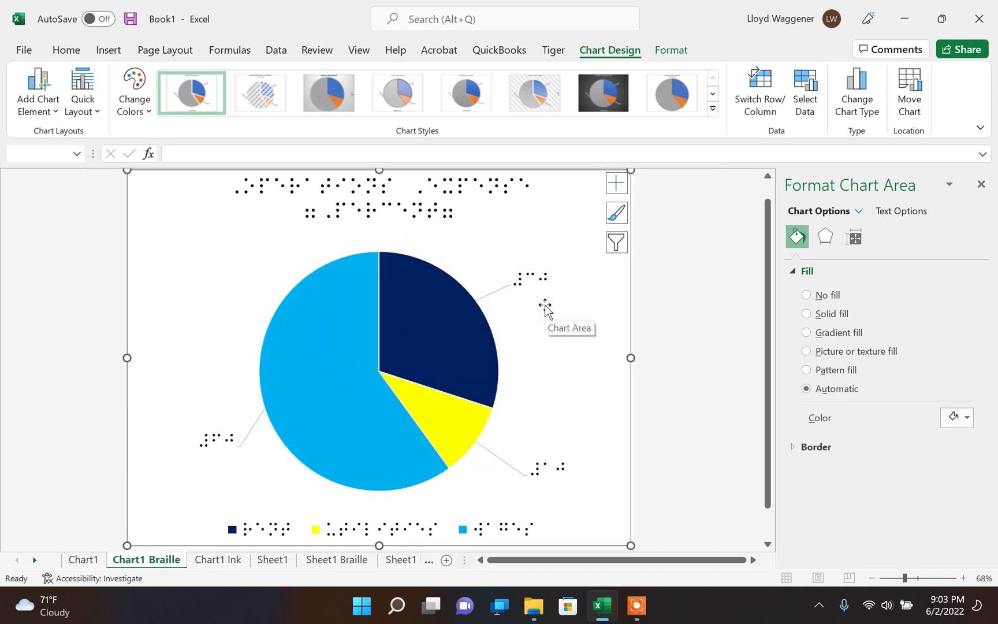
left_click(534, 606)
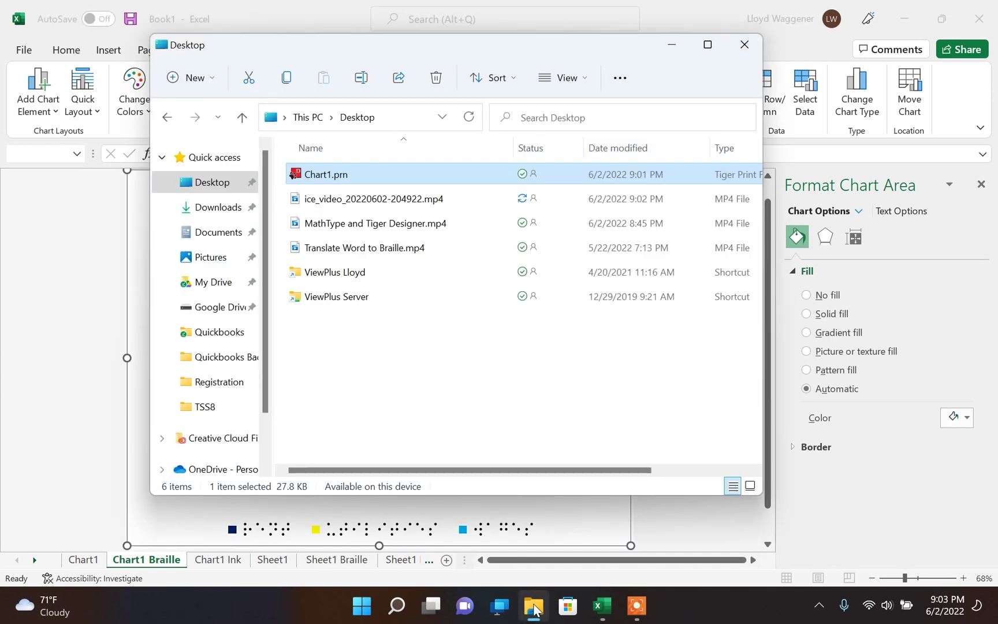
Open the re-printed Chart1.prn from the Desktop in Tiger Designer.
left_click(433, 388)
double_click(330, 175)
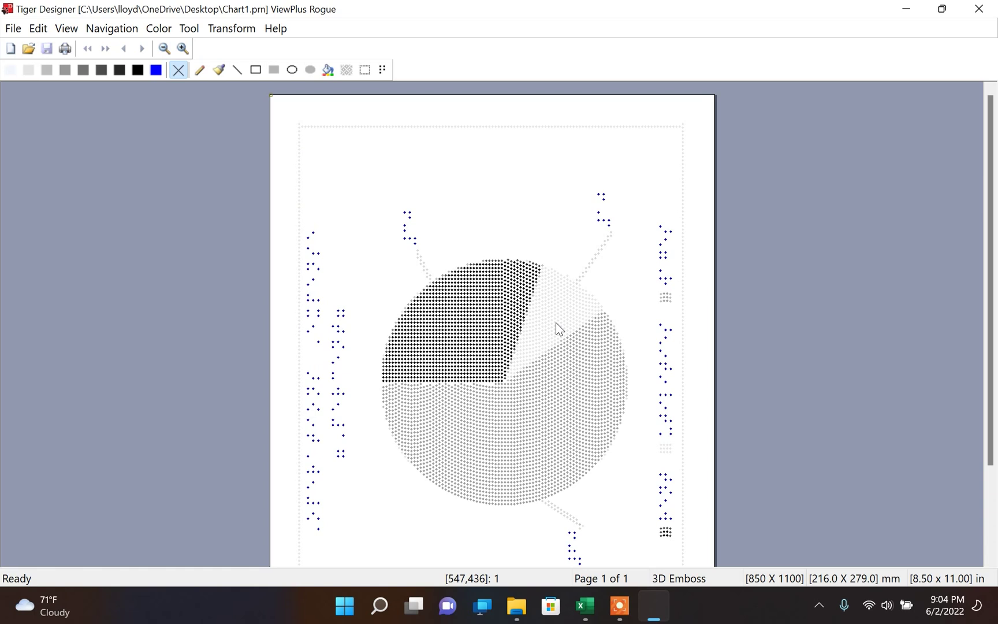
Apply the Nature diagonal stripe pattern from the Pattern Editor to the light pie slice.
left_click(347, 68)
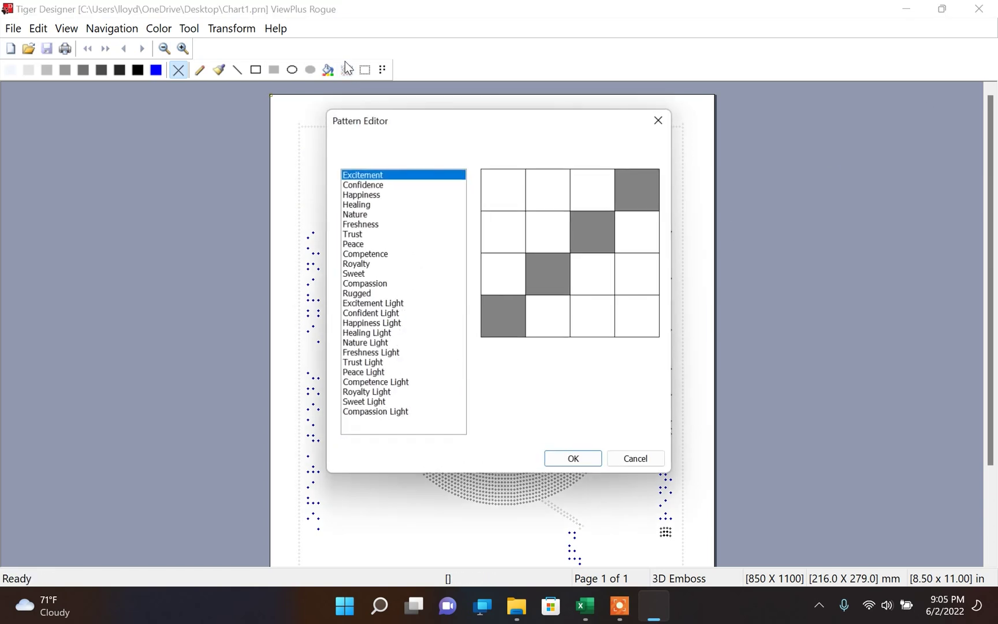
left_click(370, 214)
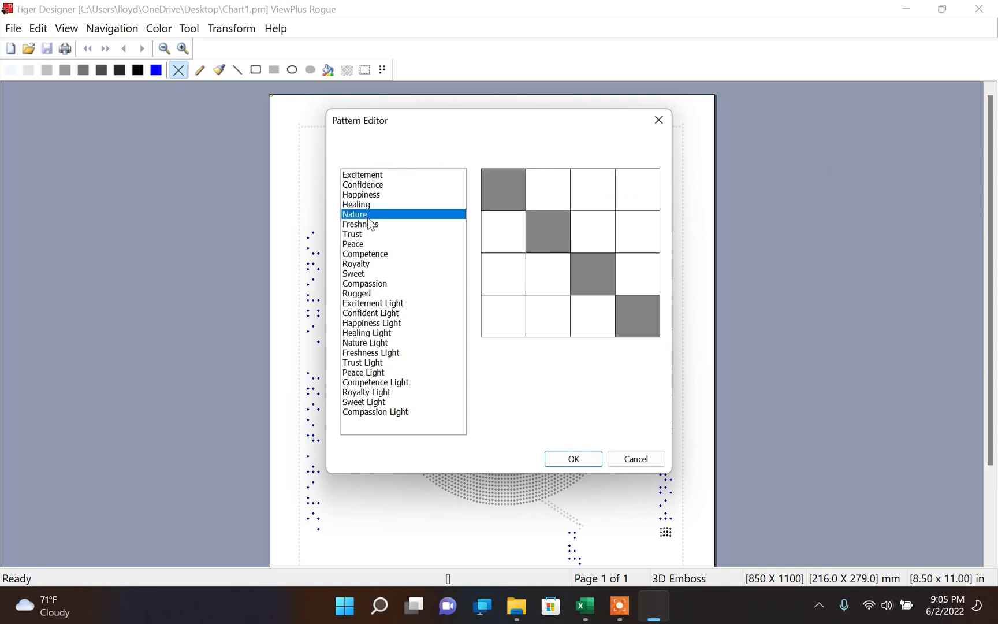
left_click(554, 454)
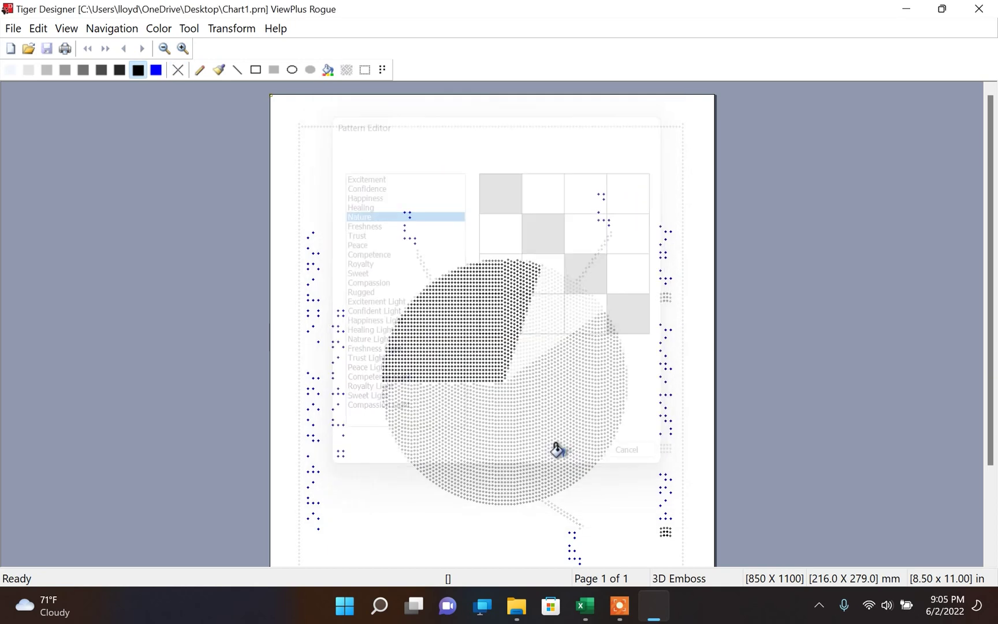
left_click(545, 318)
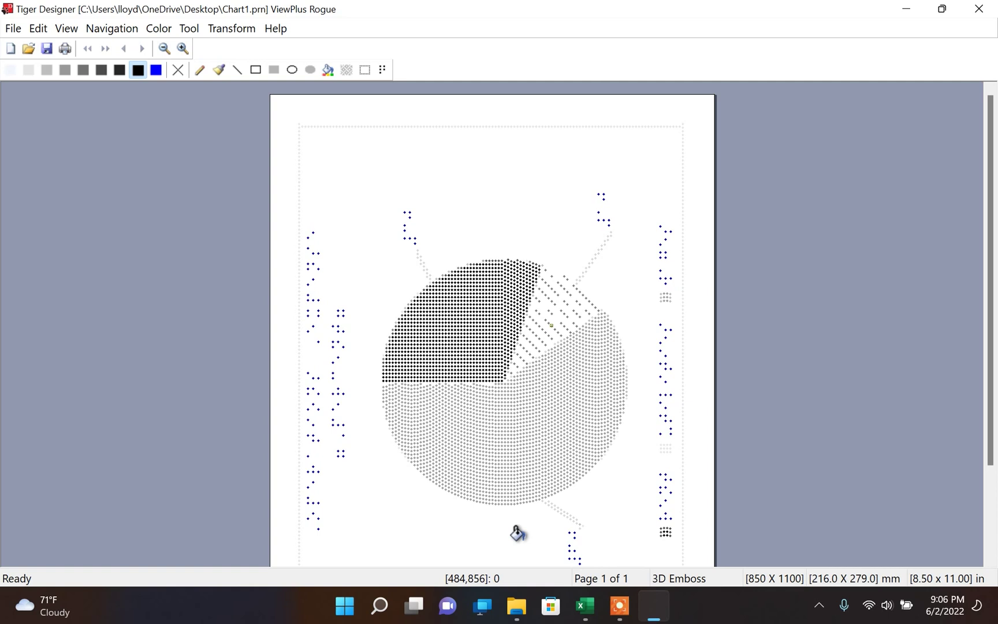
scroll(456, 376, "down", 1)
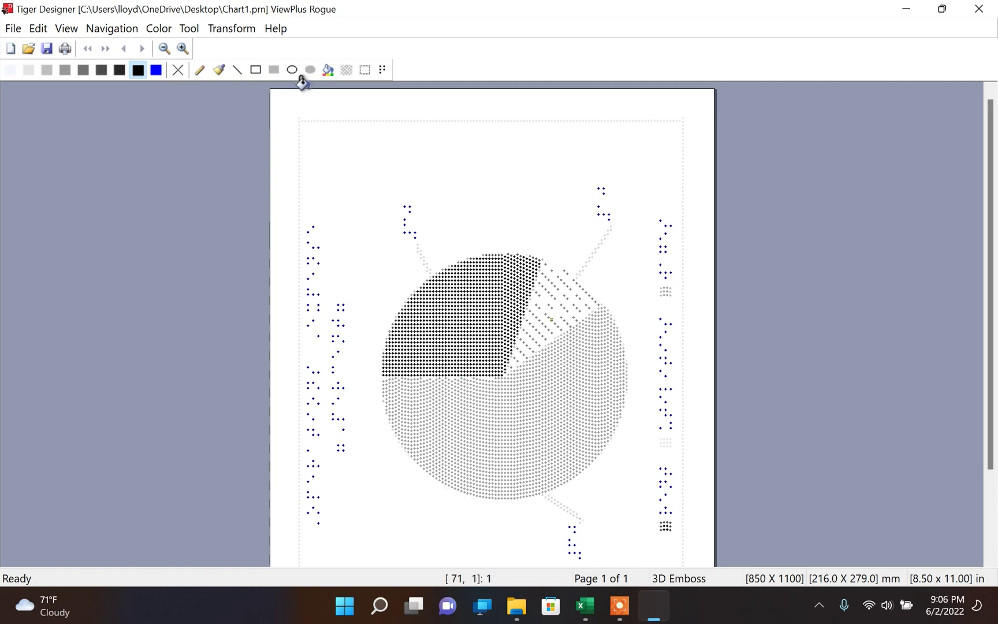
left_click(372, 74)
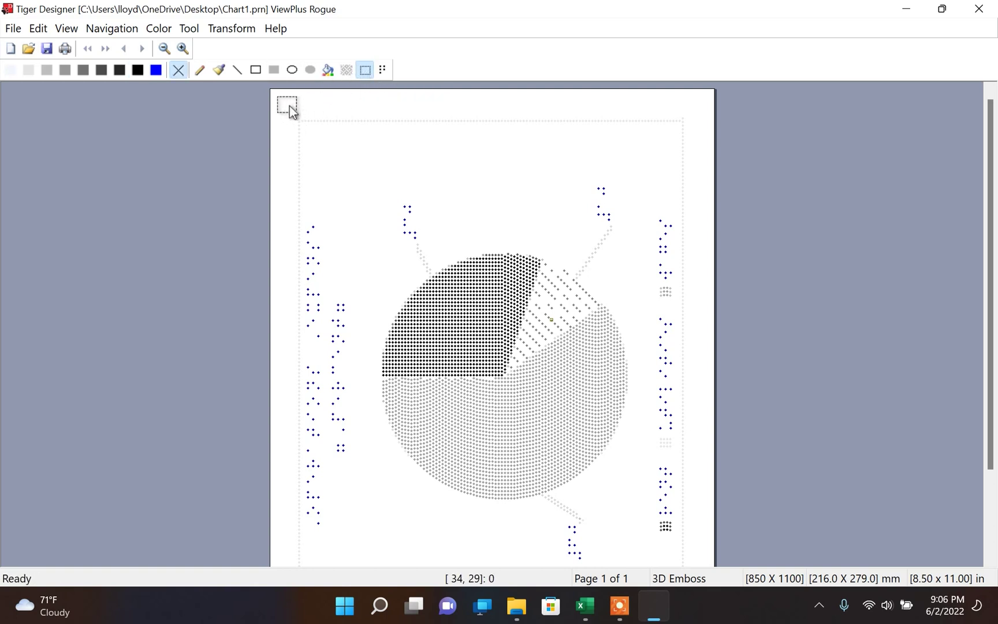
Erase the dotted border lines from the top, bottom and sides of the Chart1.prn page.
mouse_move(289, 107)
left_mouse_down()
mouse_move(327, 131)
mouse_move(698, 145)
mouse_move(677, 442)
mouse_move(694, 546)
mouse_move(678, 562)
left_mouse_up()
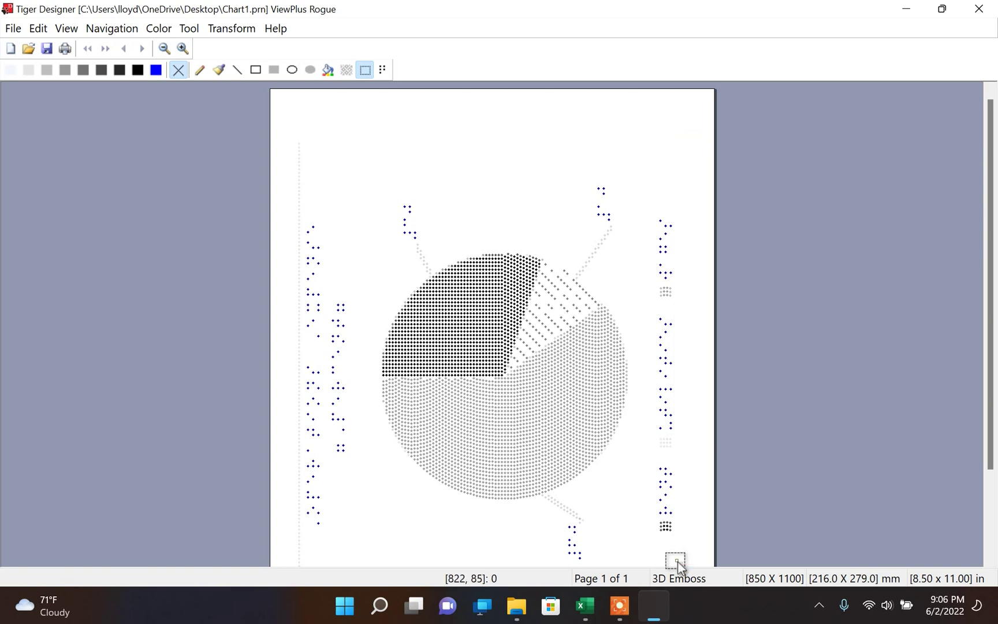
scroll(678, 562, "down", 3)
mouse_move(655, 444)
left_mouse_down()
mouse_move(704, 539)
mouse_move(239, 514)
mouse_move(284, 528)
mouse_move(322, 113)
mouse_move(301, 89)
mouse_move(304, 207)
left_mouse_up()
scroll(306, 95, "up", 3)
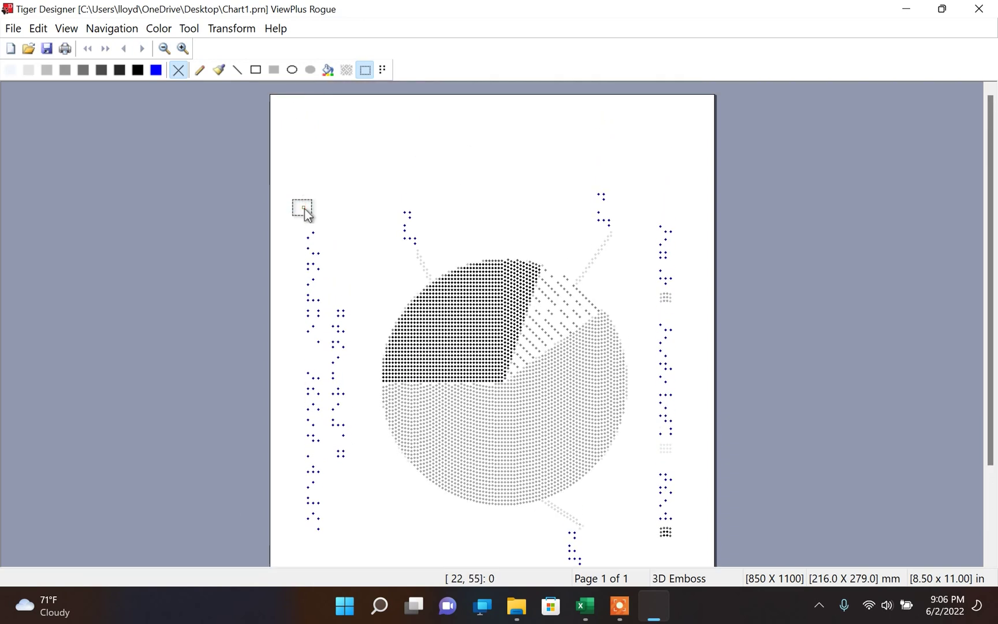
scroll(367, 243, "down", 5)
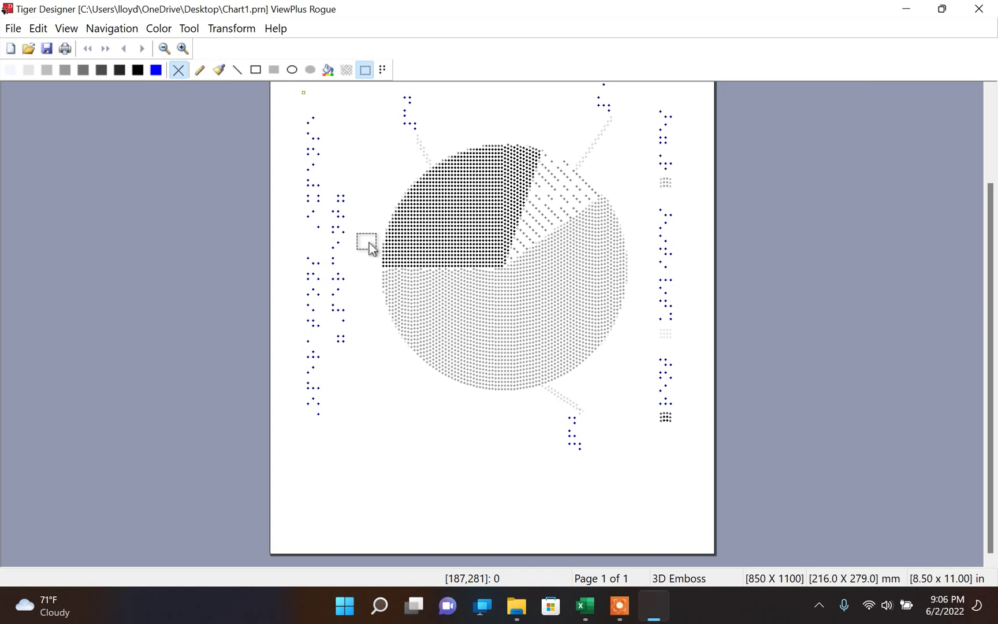
scroll(369, 243, "up", 1)
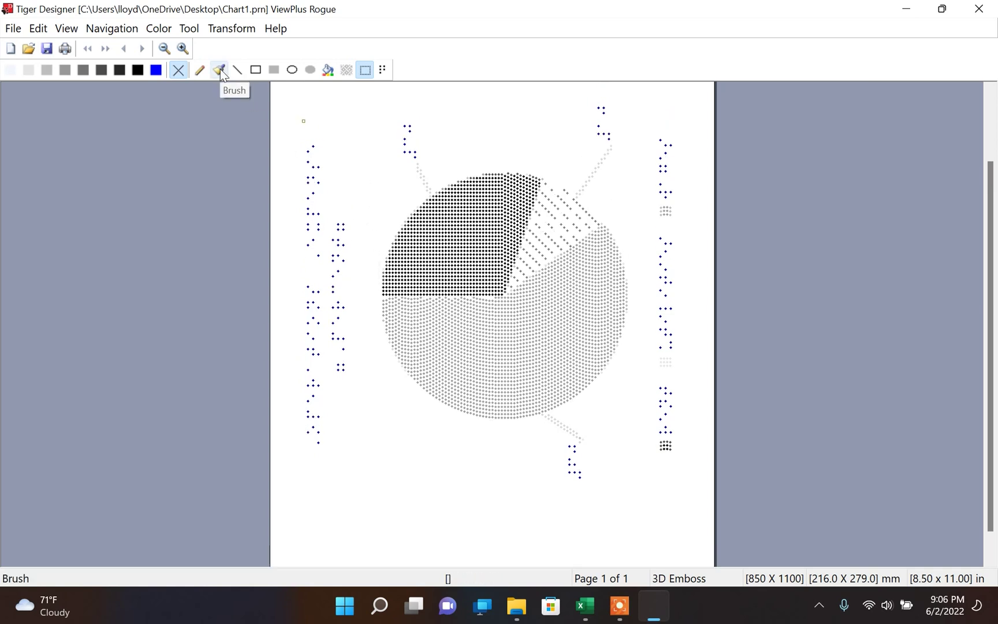
Delete the top-left, top-right and bottom dotted leader lines, including leftover dots.
left_click_drag(410, 163, 435, 193)
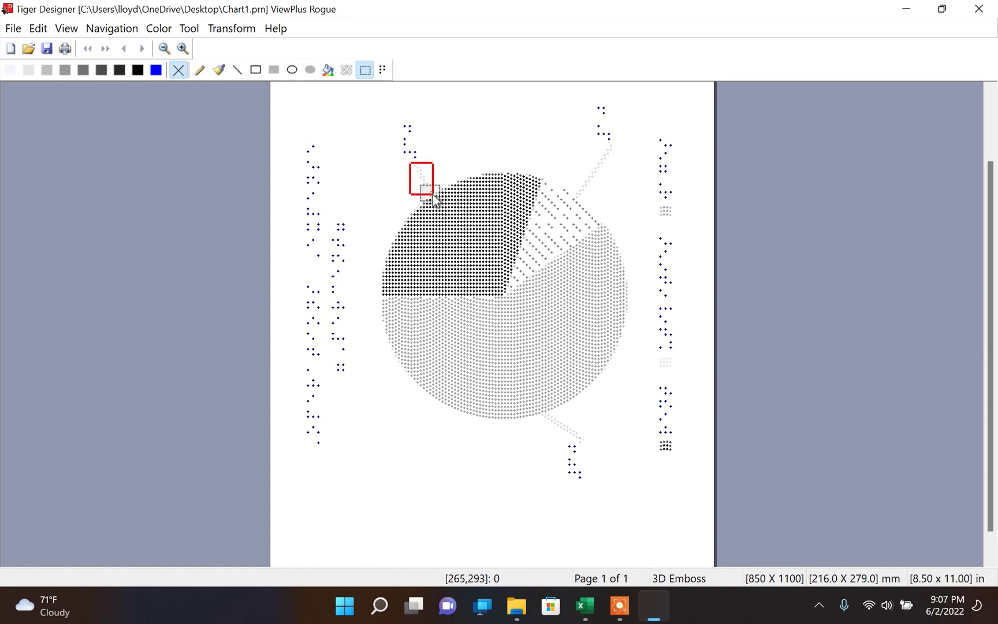
key("Delete")
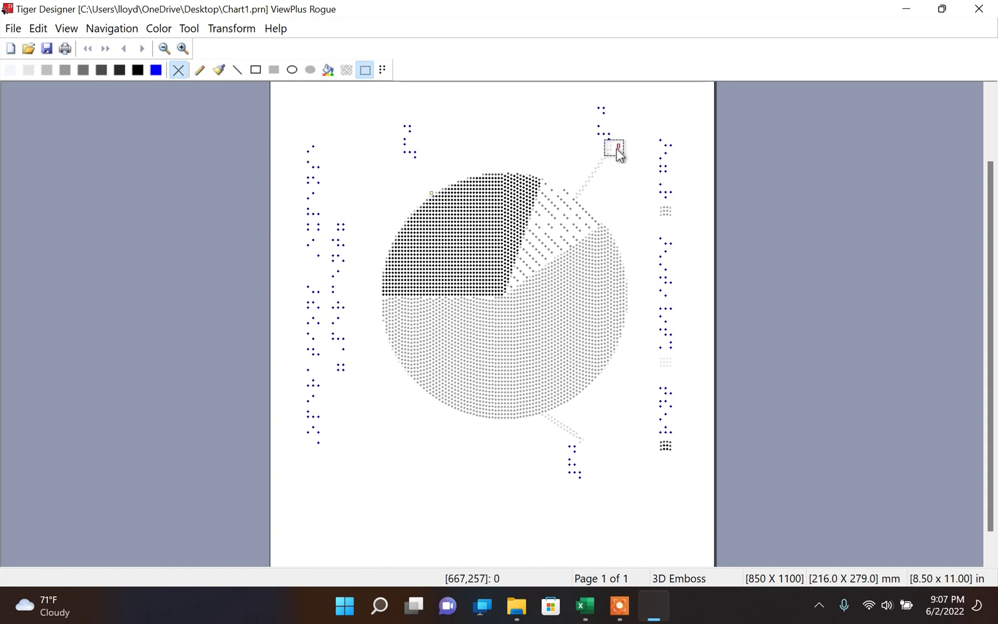
left_click_drag(619, 144, 575, 195)
key("Delete")
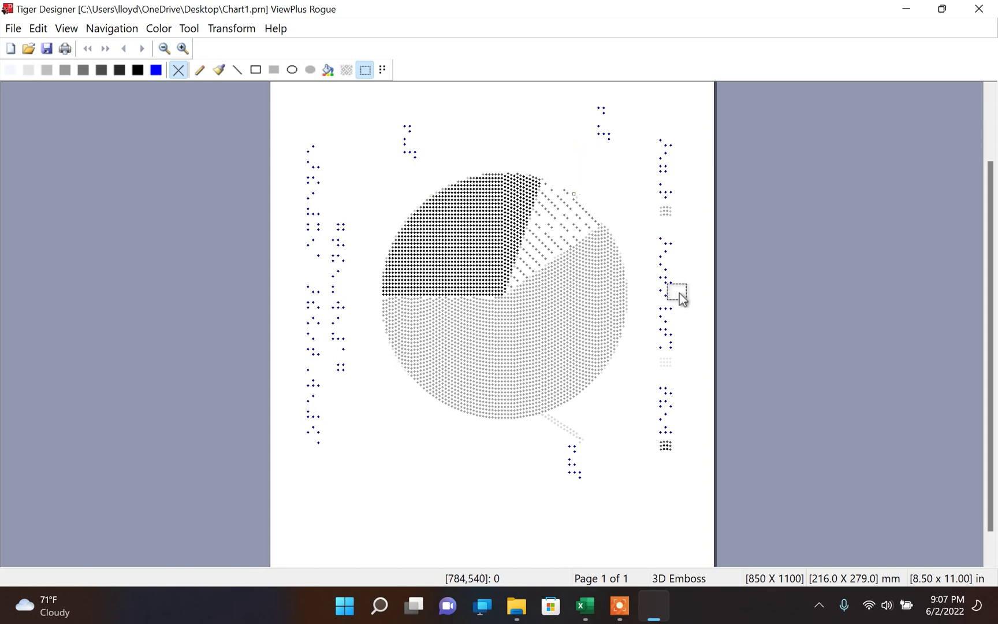
mouse_move(581, 439)
left_mouse_down()
mouse_move(566, 445)
mouse_move(585, 443)
mouse_move(535, 430)
mouse_move(543, 417)
left_mouse_up()
key("Delete")
key("Delete")
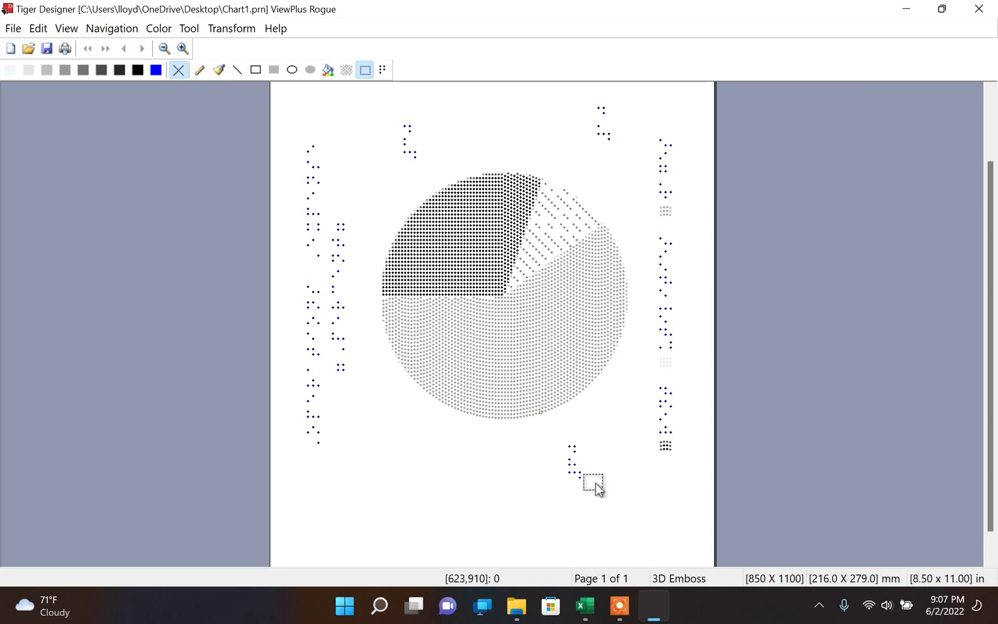
mouse_move(595, 486)
left_mouse_down()
mouse_move(560, 438)
mouse_move(569, 439)
left_mouse_up()
left_click_drag(597, 496, 563, 464)
Move the top-right and top-left braille labels closer to the pie, then close Chart1.prn.
left_click_drag(577, 102, 626, 152)
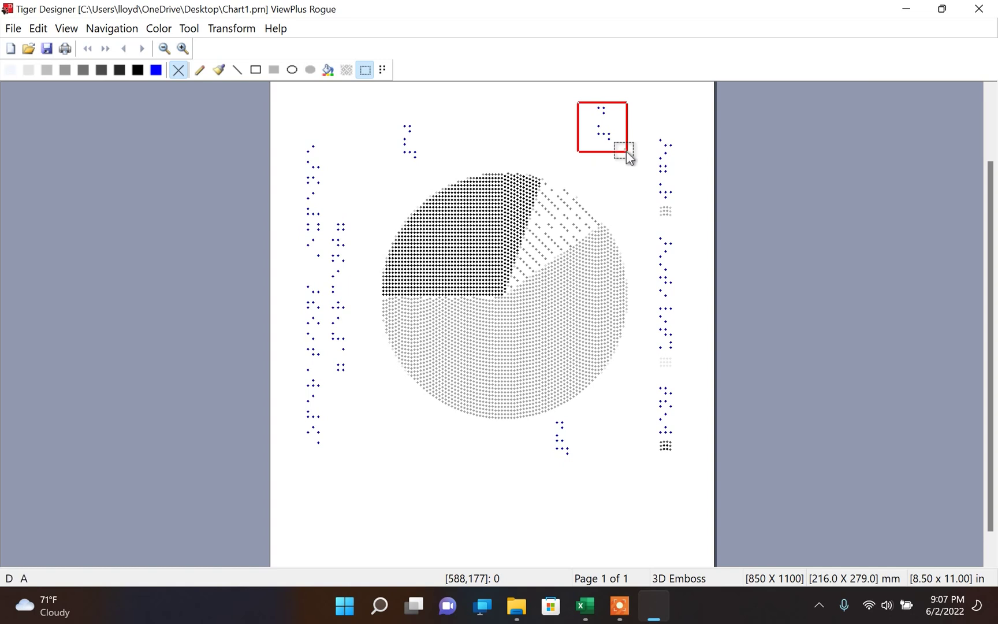
left_click(627, 152)
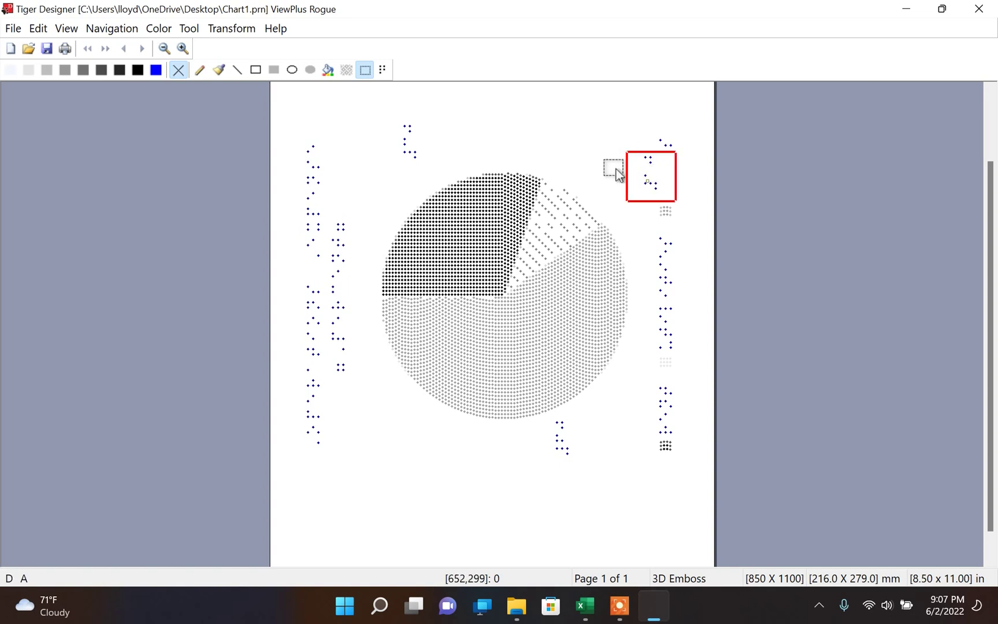
left_click_drag(616, 172, 584, 161)
left_click_drag(380, 117, 441, 170)
left_click(442, 170)
left_click_drag(478, 205, 411, 169)
left_click(478, 170)
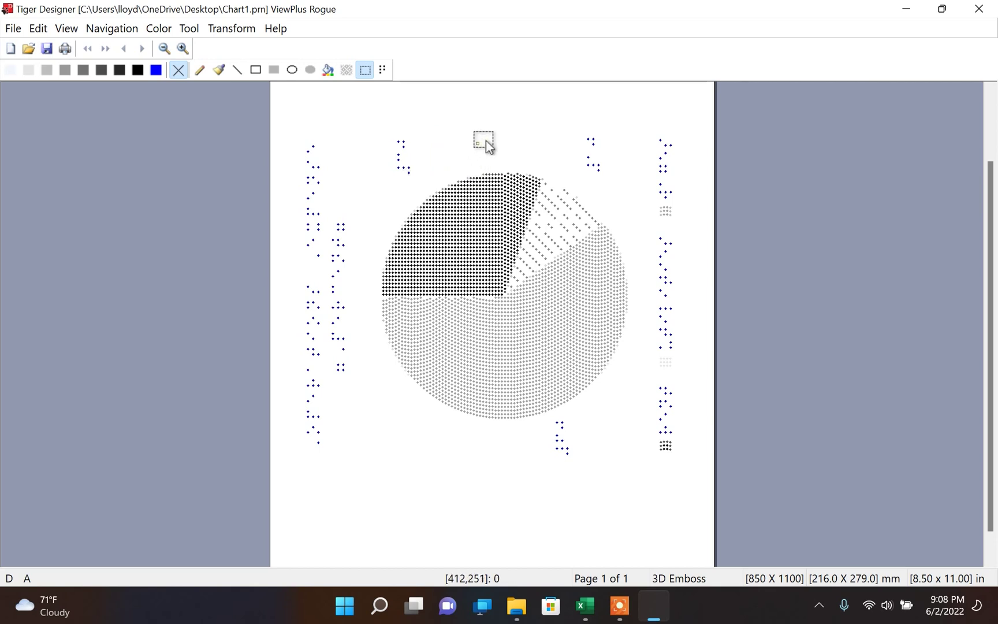
left_click(978, 8)
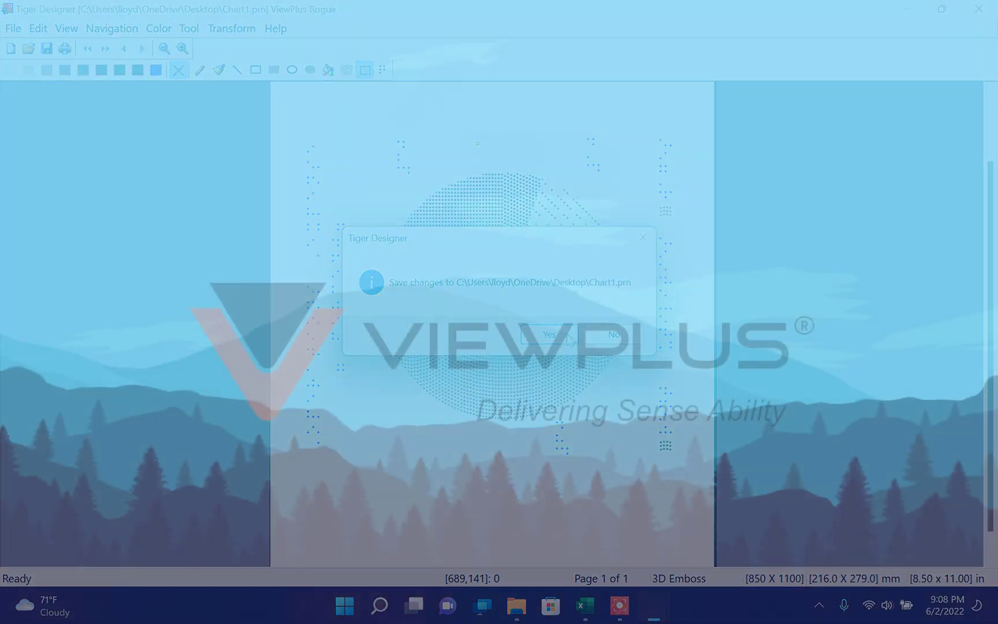